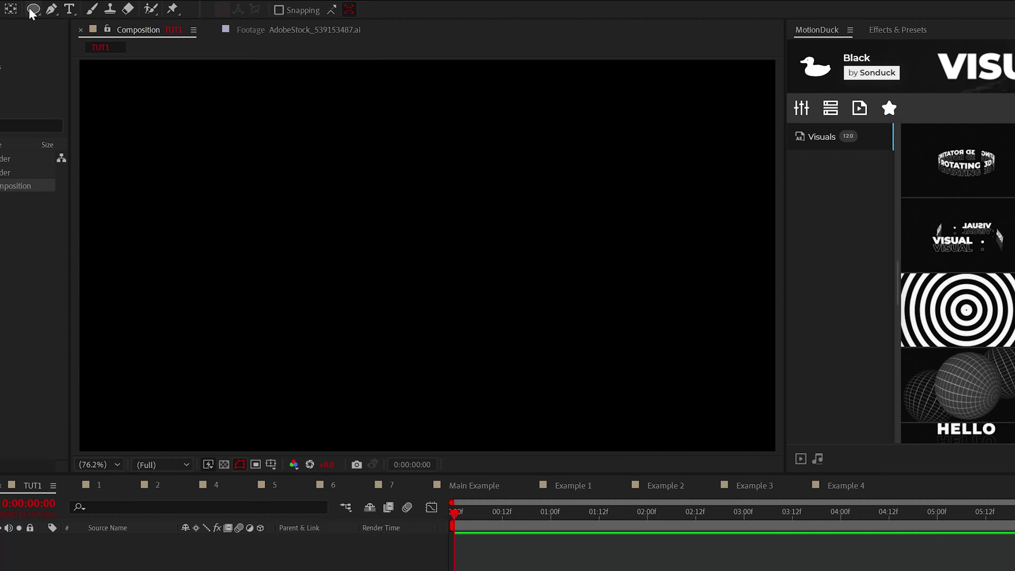
Step: Draw a small white dot and a large circle around it on separate shape layers, both centred in the composition
drag(32, 14, 90, 71)
drag(571, 285, 580, 297)
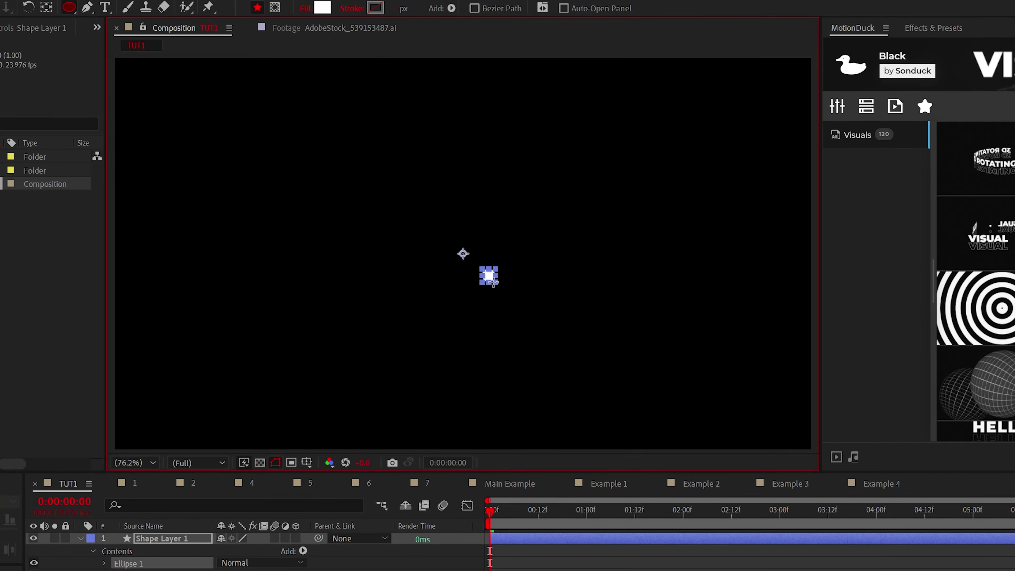
key(F2)
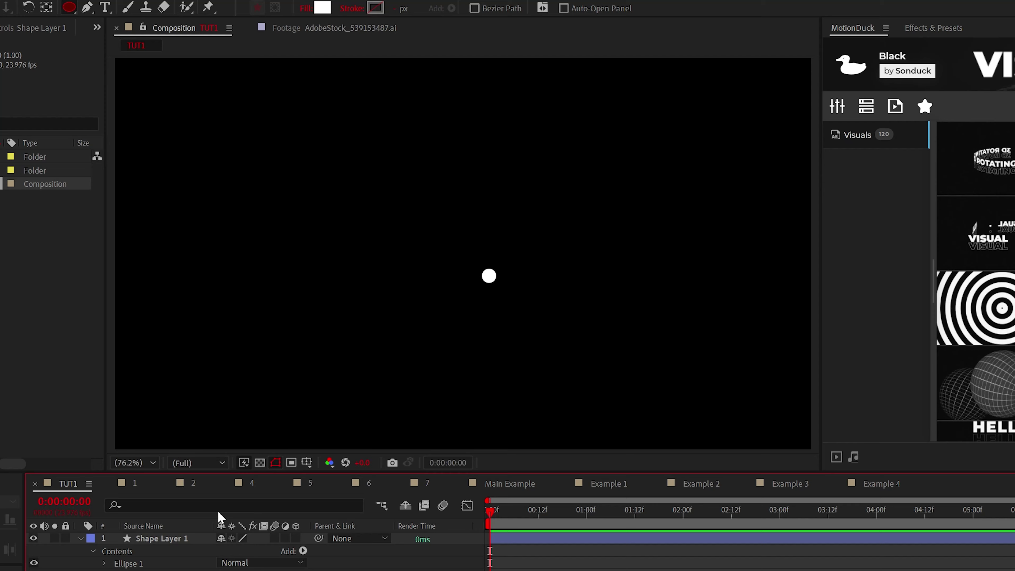
drag(462, 254, 600, 401)
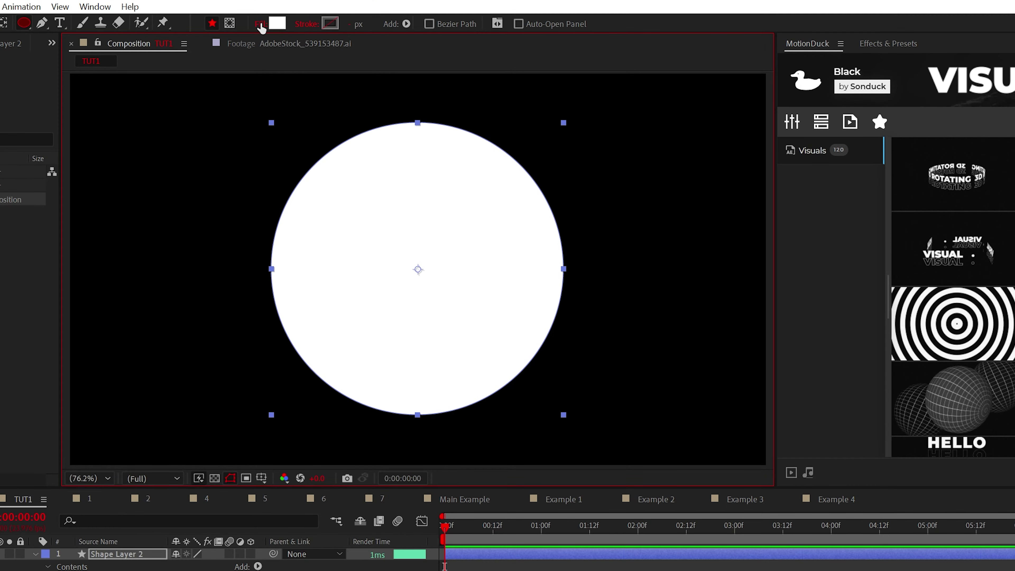
Step: Set the large circle's fill to None and its stroke to Solid Color
click(261, 24)
click(169, 100)
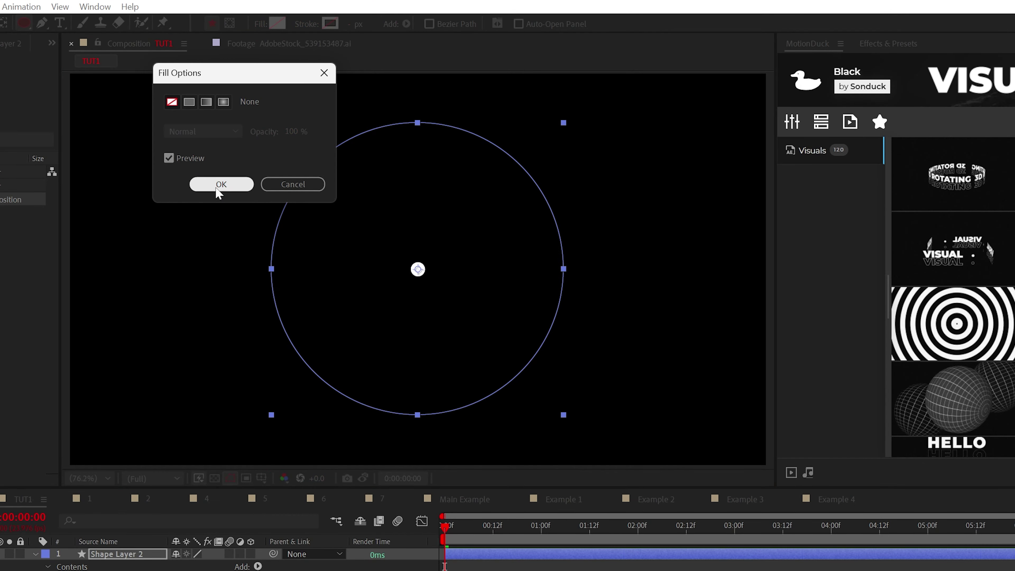
click(221, 185)
click(306, 24)
click(184, 100)
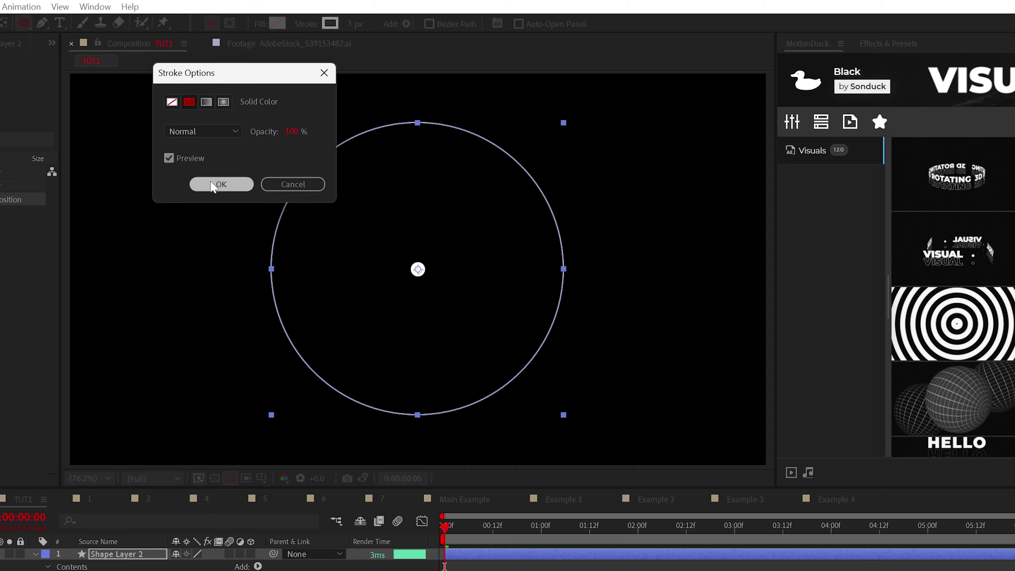
click(220, 185)
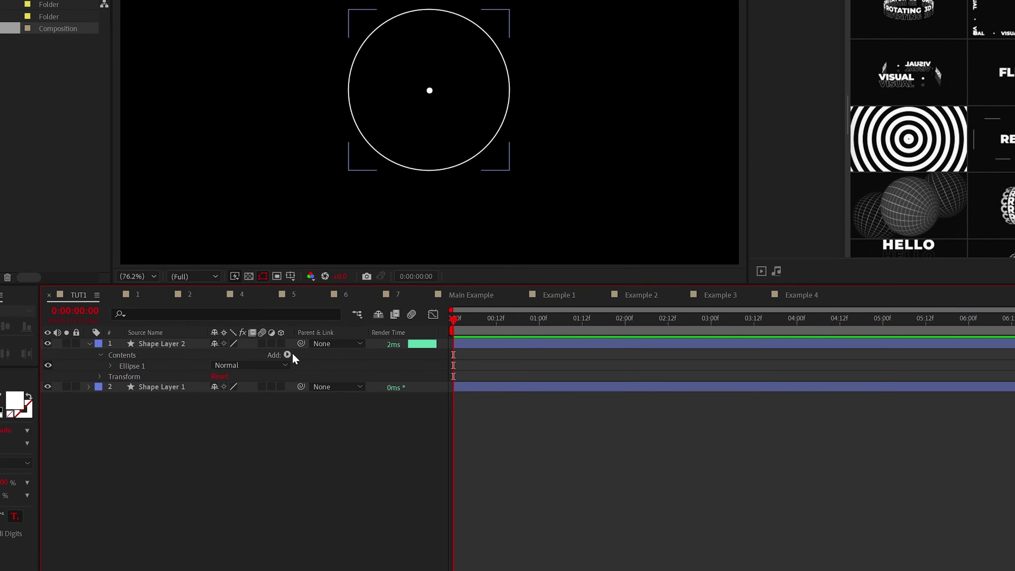
Step: Add Trim Paths to the large circle and keyframe End from 0% at the start to 90% at one second
click(288, 488)
click(248, 564)
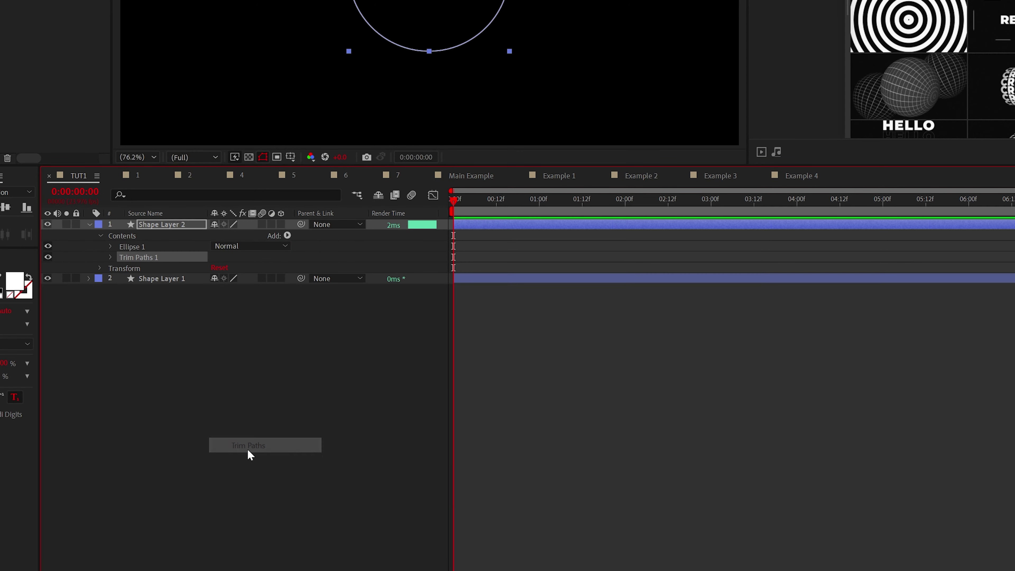
click(111, 377)
click(132, 398)
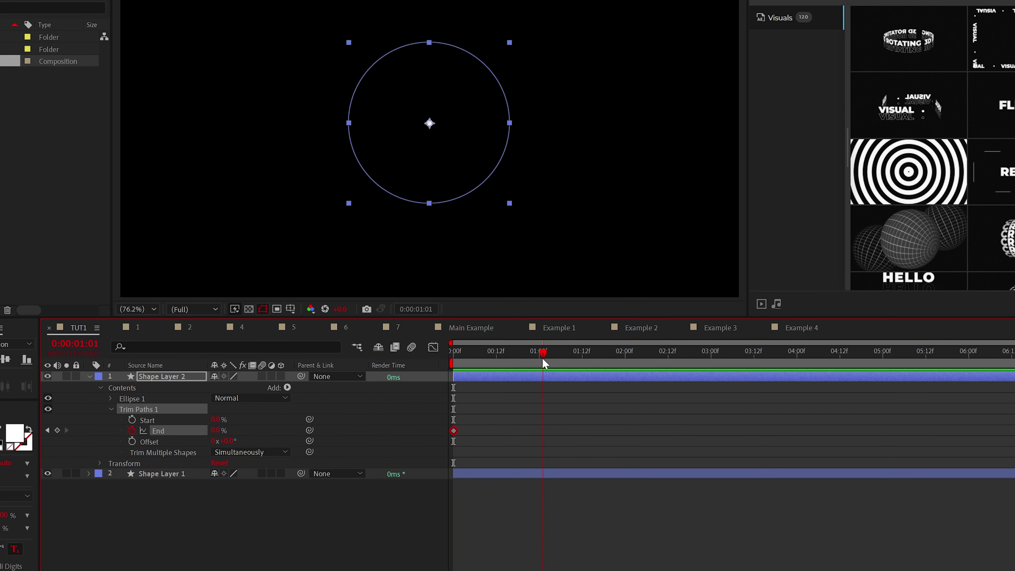
drag(542, 359, 539, 358)
text(90)
key(Return)
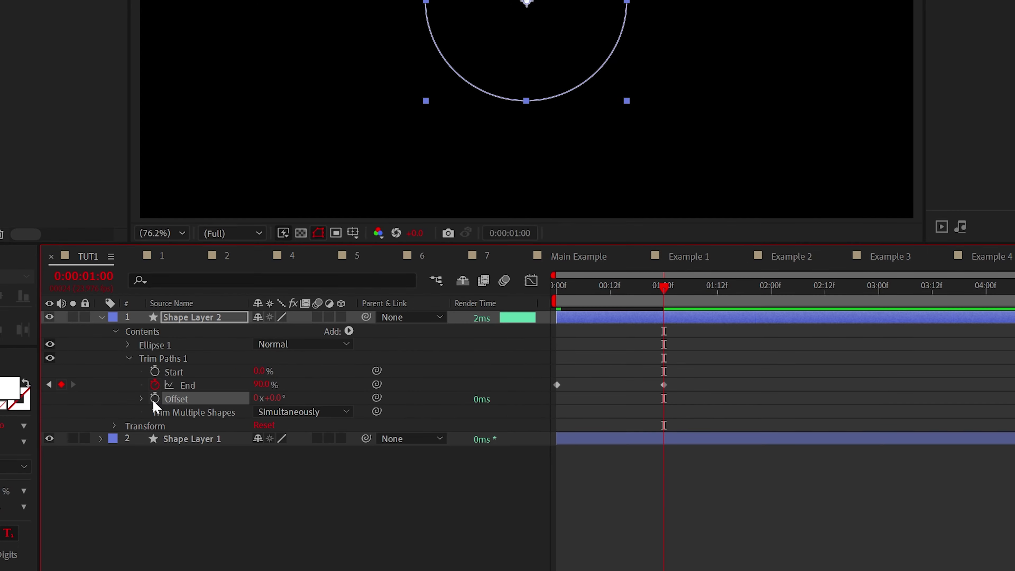
Step: Drive the large circle's Trim Paths Offset with the expression time*120
alt+click(132, 441)
text(time*120)
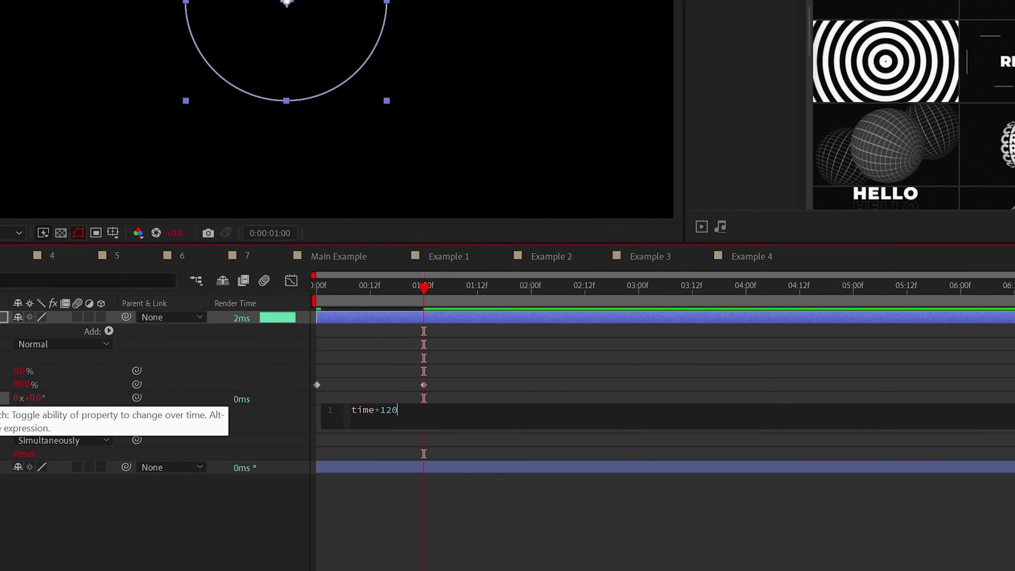
click(253, 373)
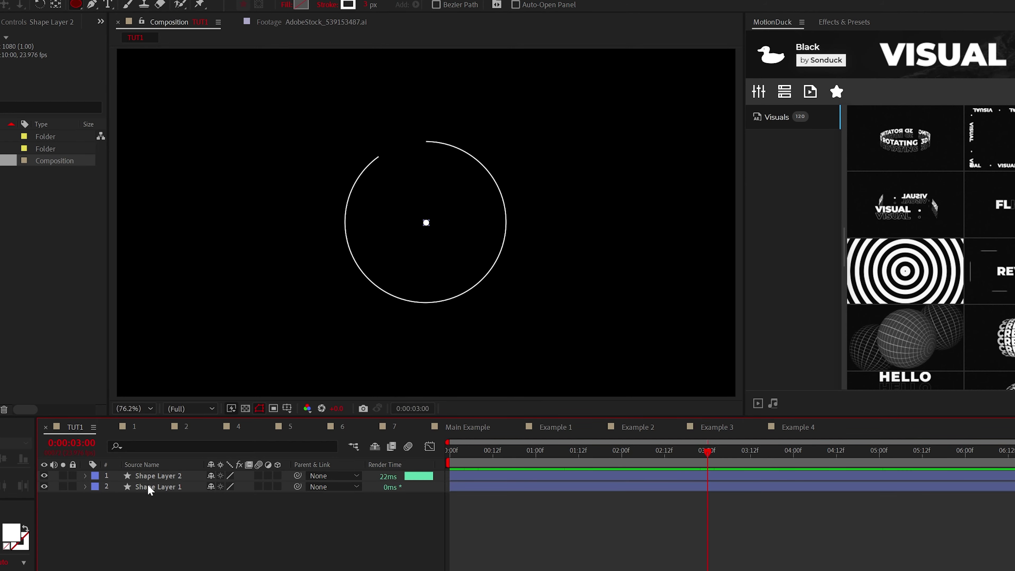
Step: Add a Repeater to the small dot's shape layer
click(156, 453)
click(86, 374)
click(284, 384)
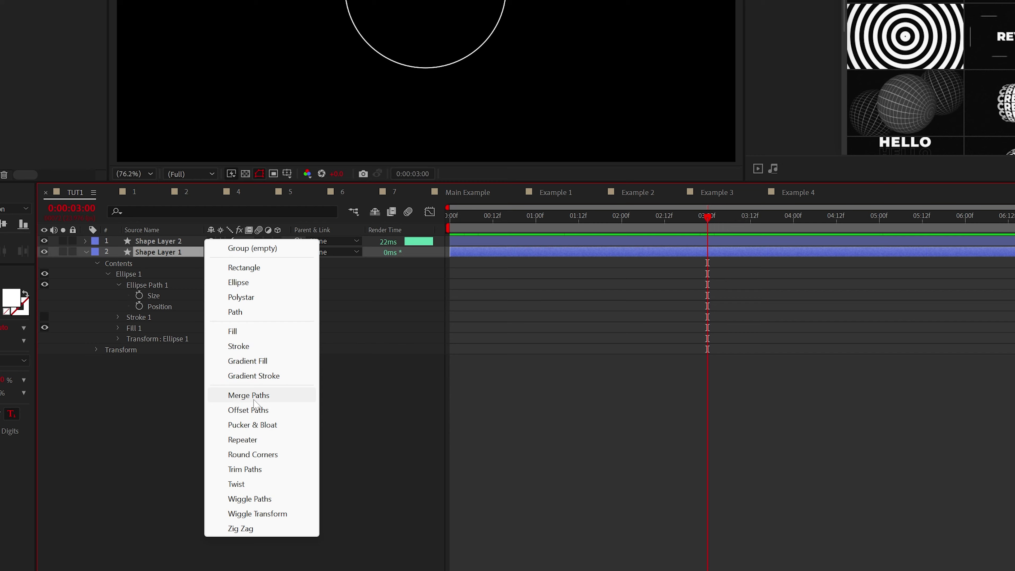
click(247, 560)
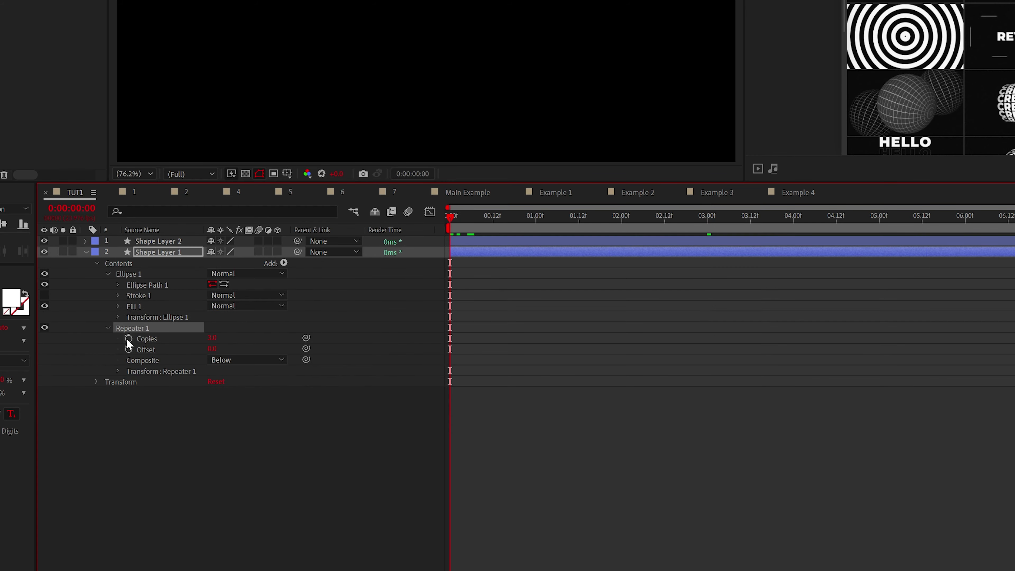
Step: Keyframe the dot Repeater's Copies from 1 at the start to 3 at one second
click(126, 338)
click(212, 338)
text(1)
click(239, 564)
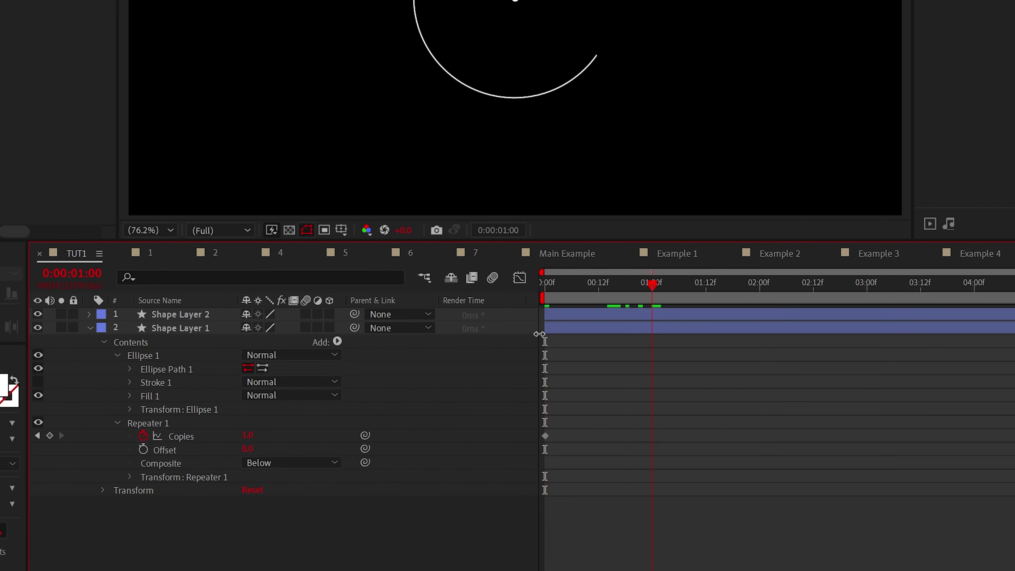
Step: Loop the Repeater's Copies with loopOut("pingpong"), set its horizontal Position to 42, and preview the dots
alt+click(142, 436)
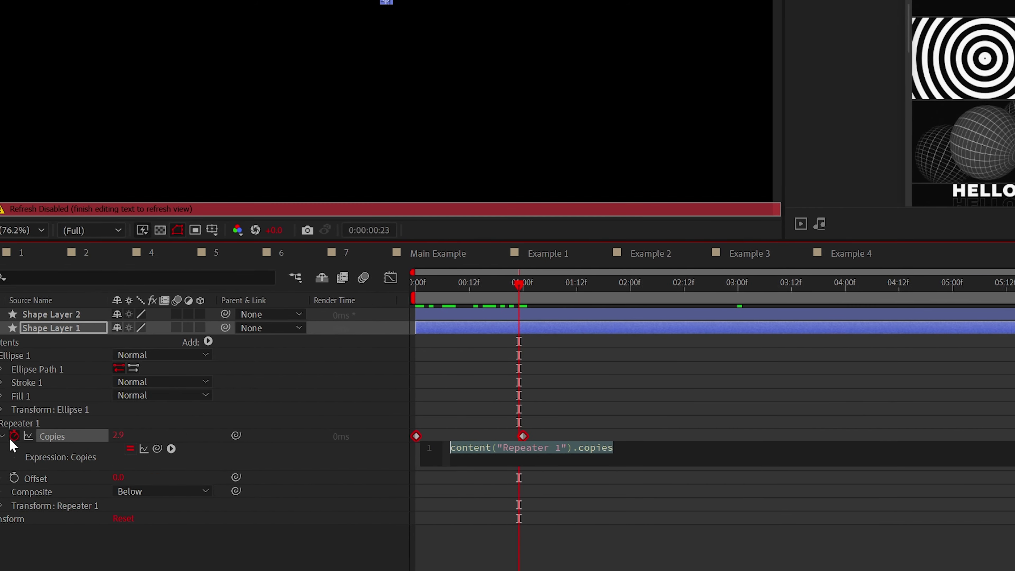
text(loopOut()
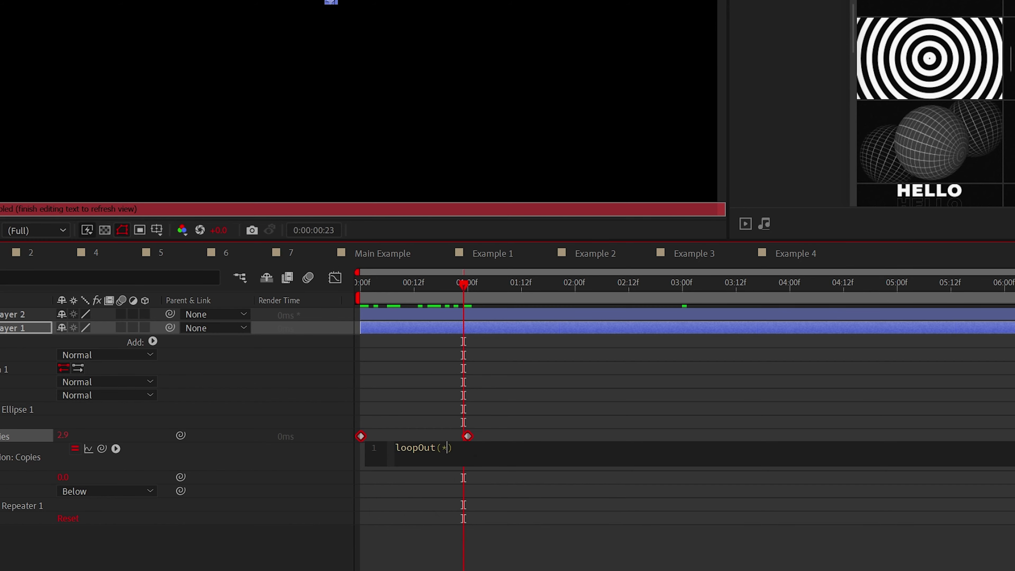
text(")
key(Down)
key(Return)
click(623, 431)
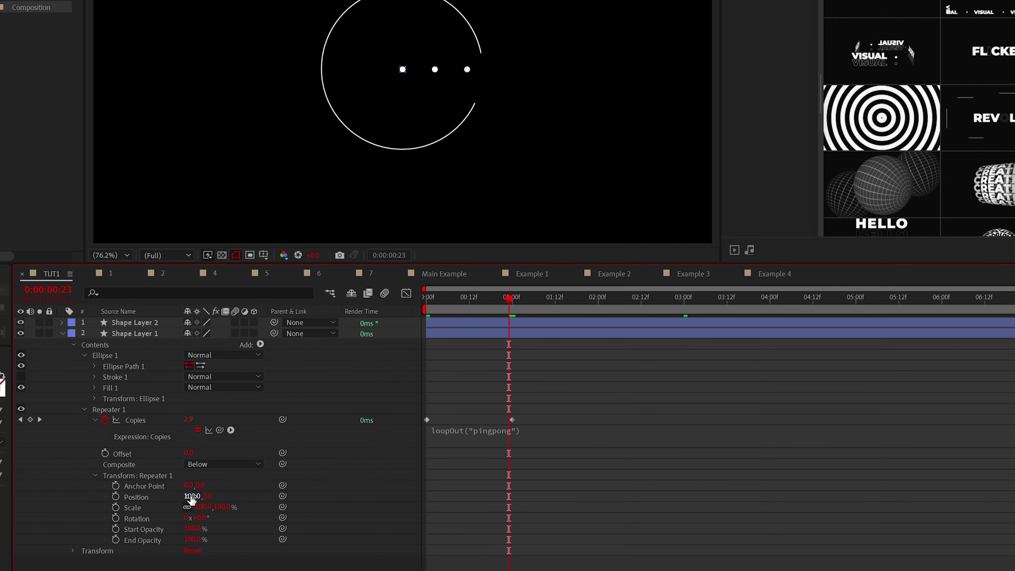
drag(191, 499, 153, 496)
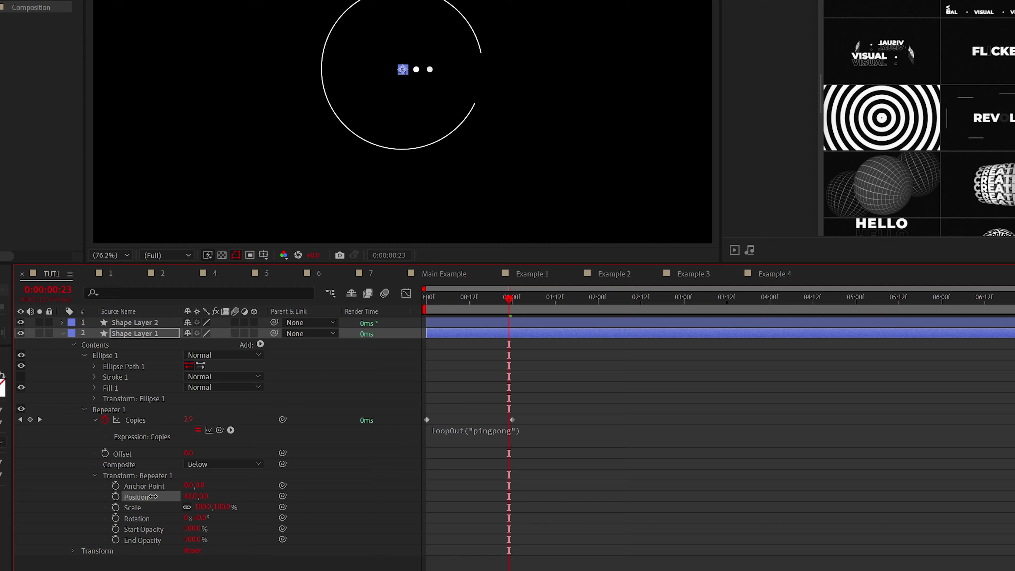
key(space)
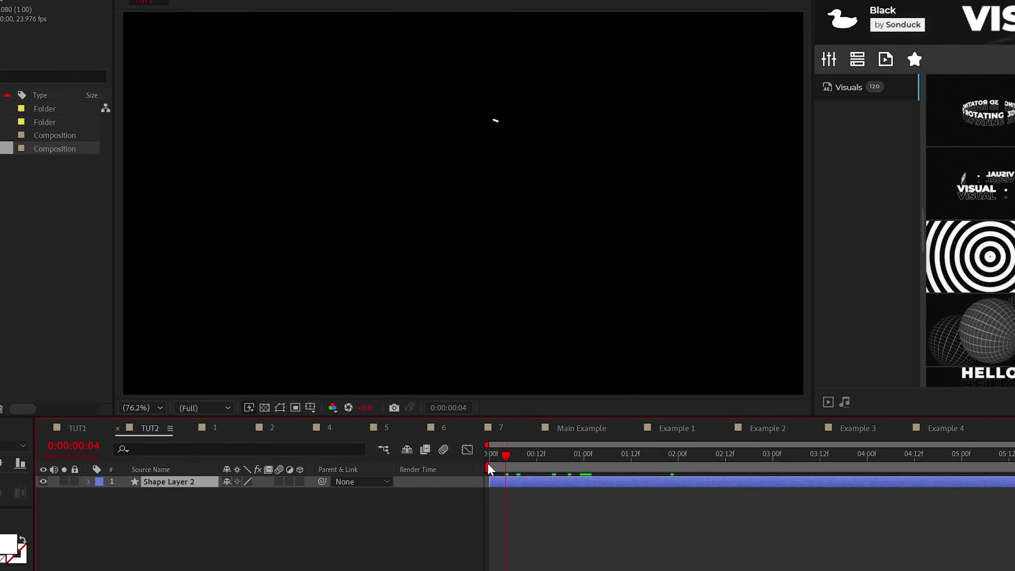
Step: Scale the trimmed ring in TUT2 to 39% and duplicate it twice, offsetting the copies from the original
drag(259, 476, 239, 474)
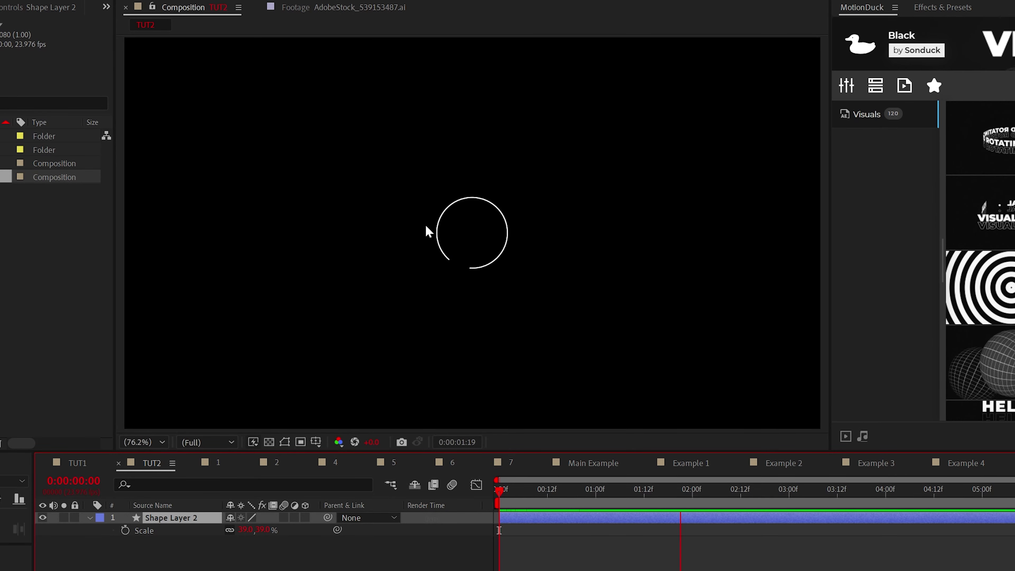
click(28, 9)
click(69, 202)
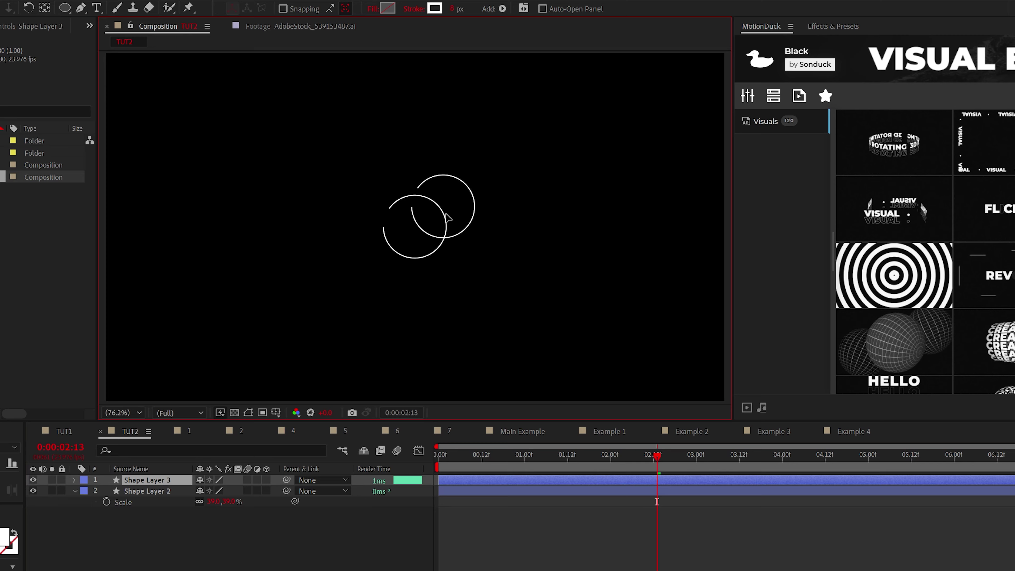
key(ctrl+d)
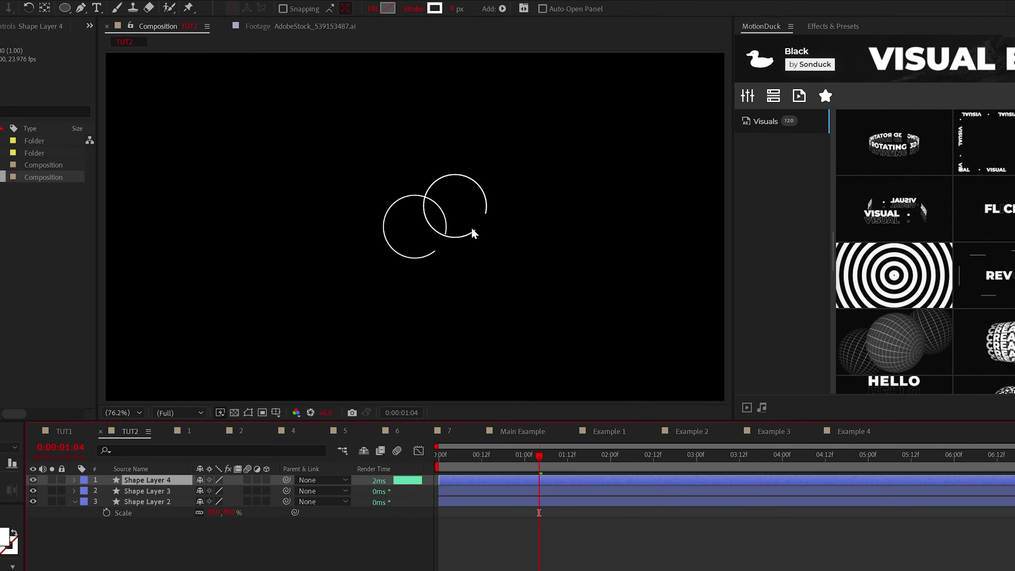
Step: Vary the Rotation of the ring layers so their gaps point in different directions
shift+click(137, 501)
key(r)
drag(214, 491, 188, 513)
key(F2)
Step: Create a null object, place its anchor point amid the three rings, and parent the ring layers to it
click(50, 10)
mouse_move(56, 21)
click(277, 84)
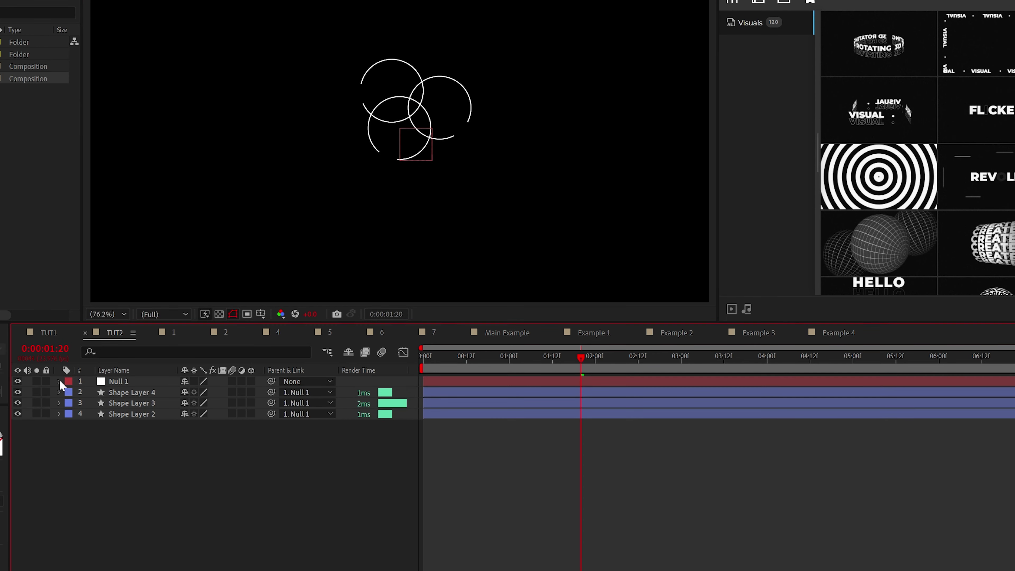
Step: Drive the null's Rotation with the expression time*1 and preview the spinning rings
click(59, 492)
click(71, 503)
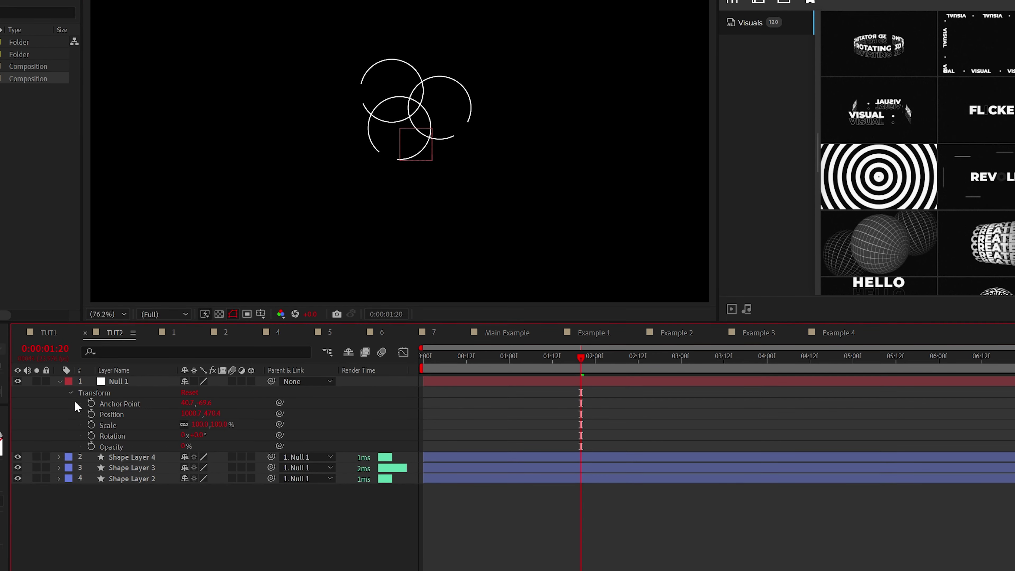
alt+click(92, 436)
text(time*1)
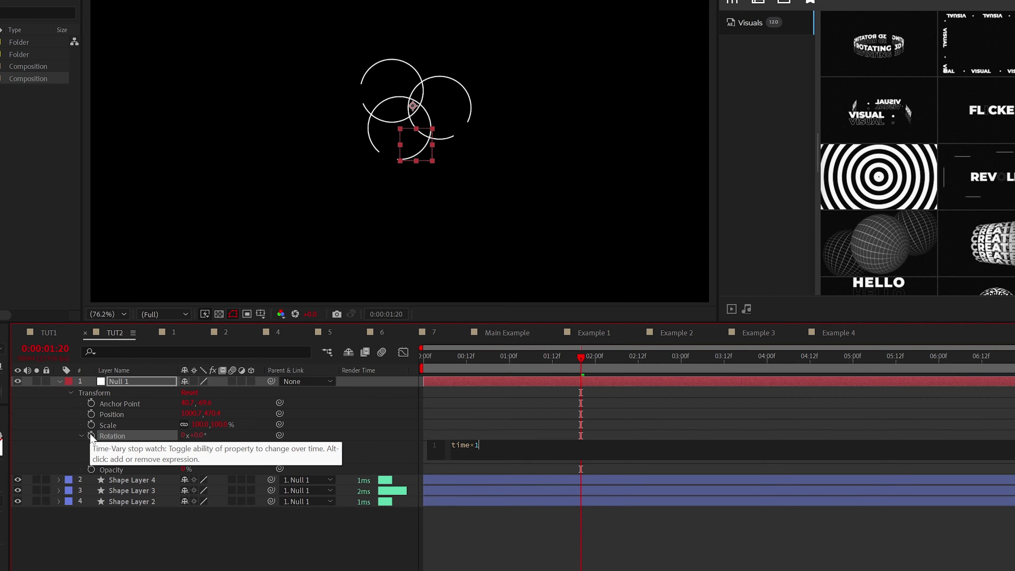
click(315, 535)
key(space)
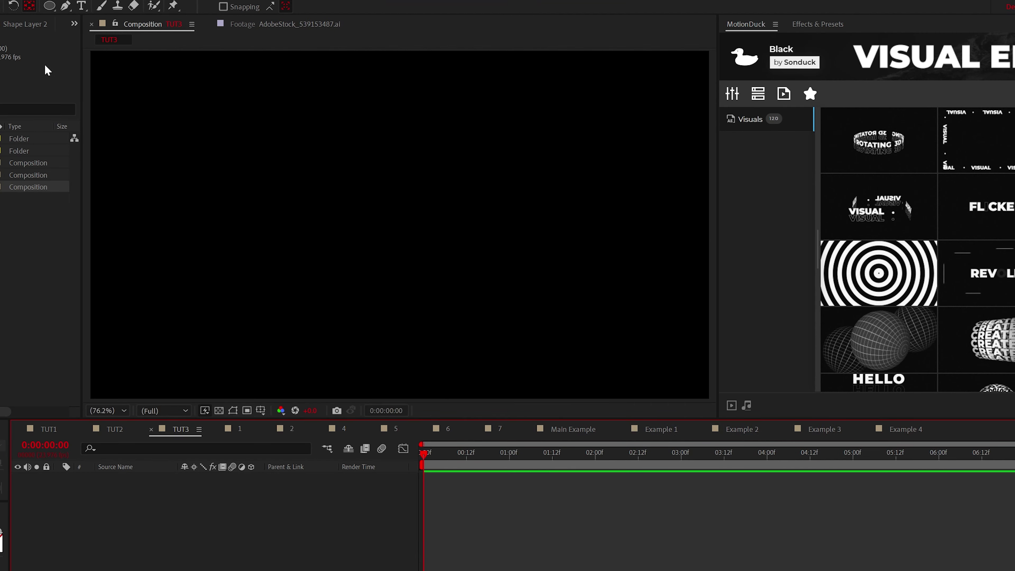
Step: Draw a straight vertical line with a white stroke near the centre of TUT3 using the Pen tool
key(g)
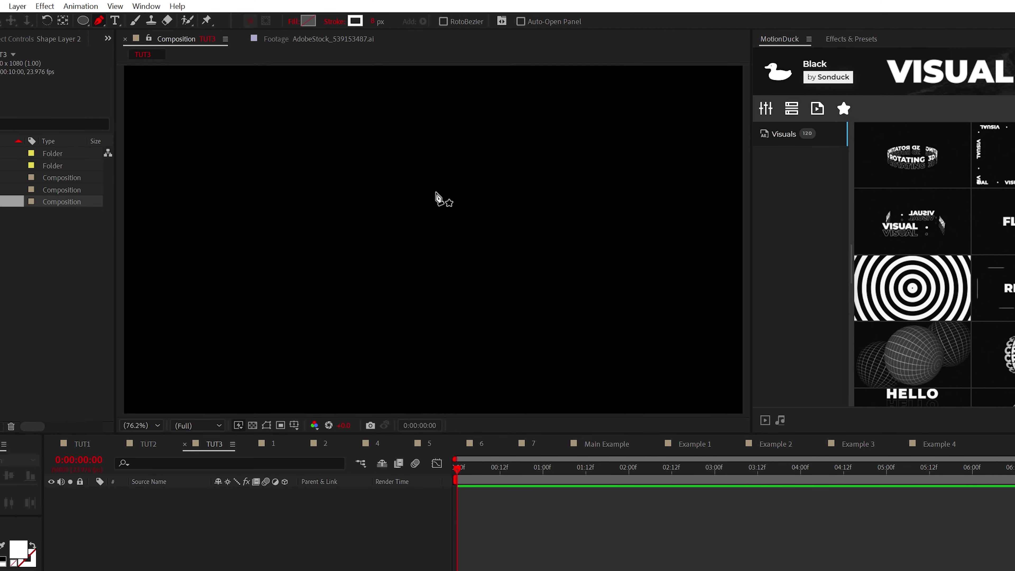
click(439, 198)
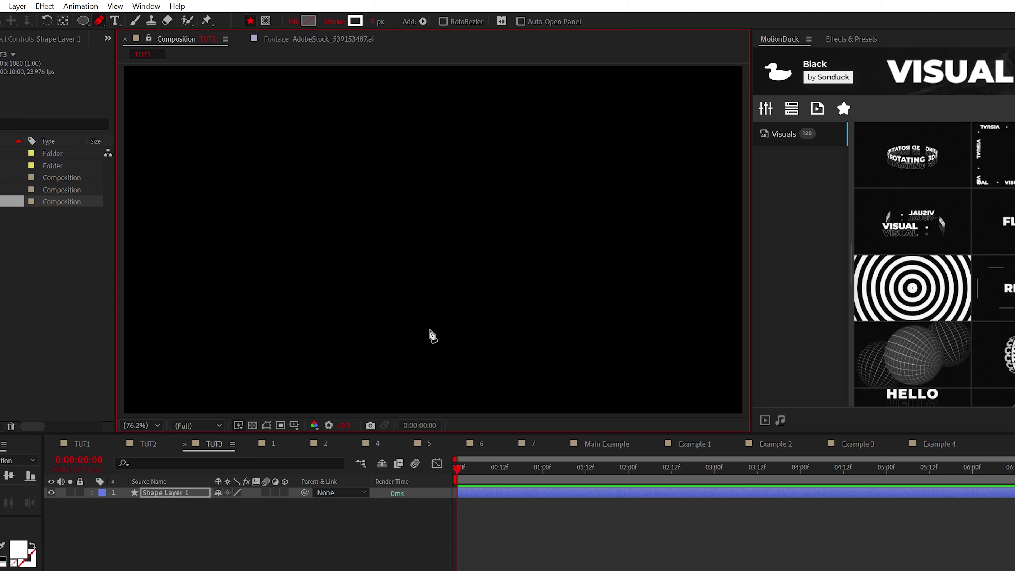
click(219, 563)
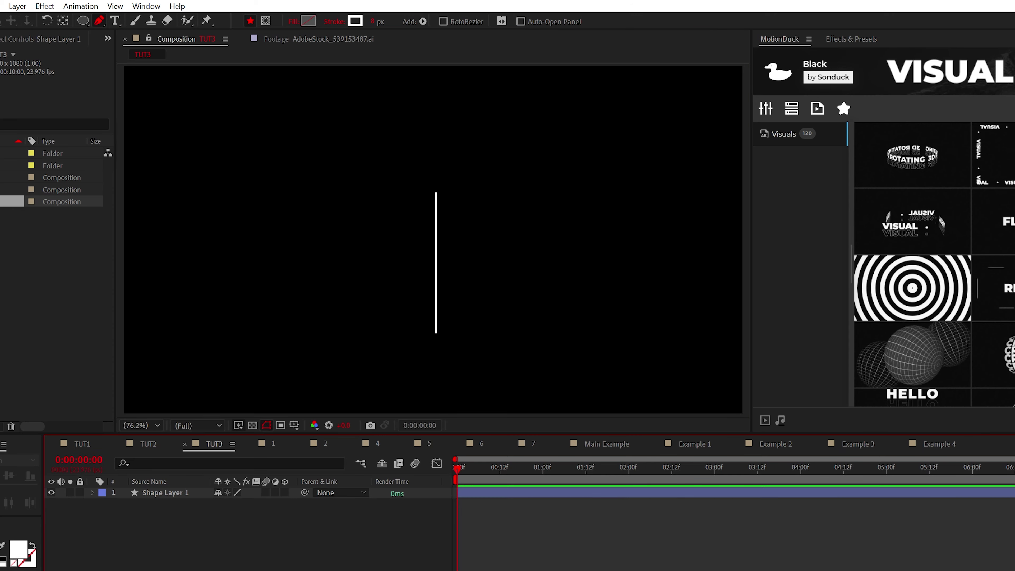
key(v)
click(192, 495)
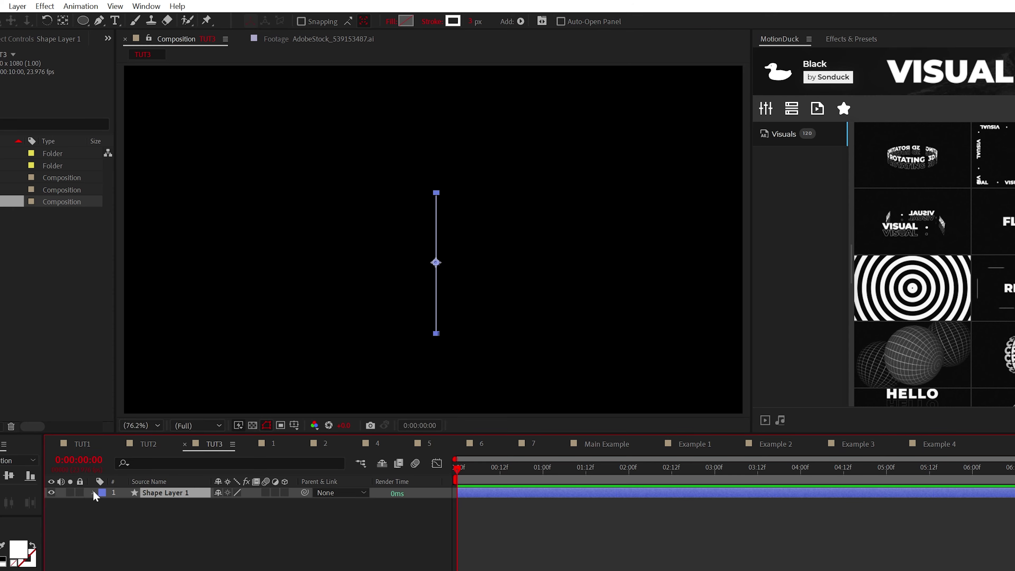
Step: Add Trim Paths to the vertical line's shape layer
click(94, 493)
click(291, 504)
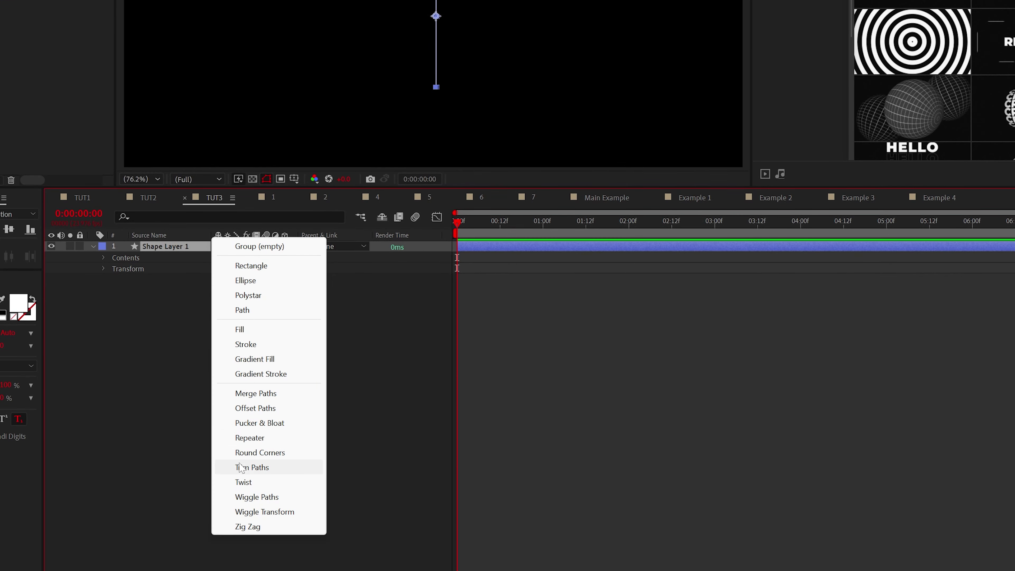
click(263, 570)
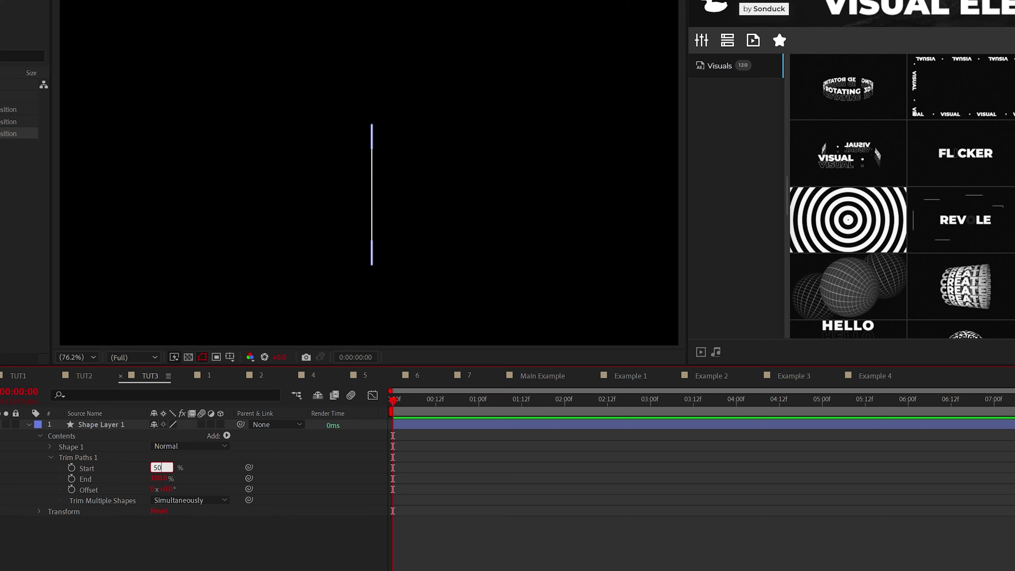
Step: Keyframe the line's Trim Paths over one second, Start from 50% to 0% and End from 50% to 100%, with Easy Ease
key(Return)
key(Return)
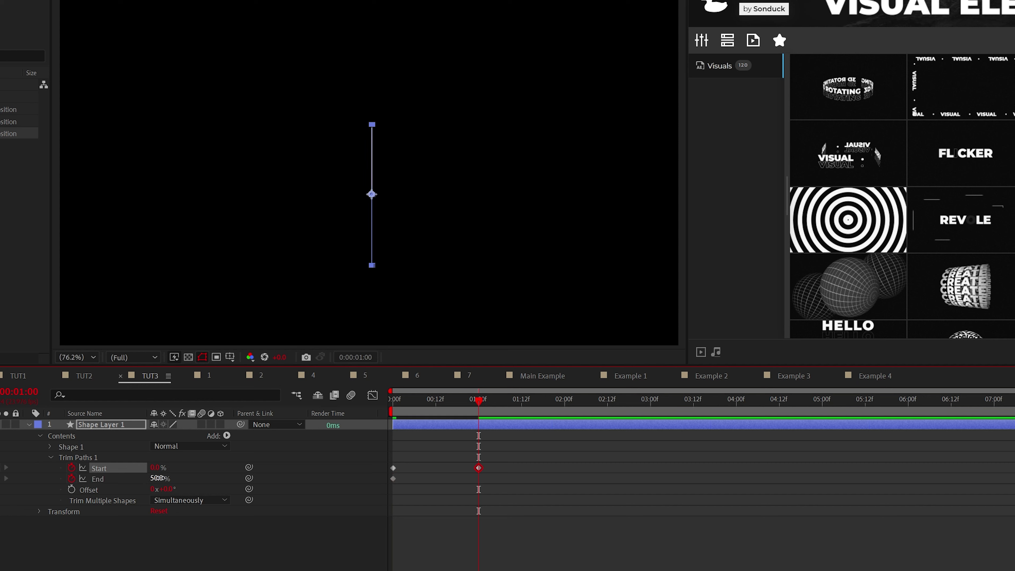
click(464, 433)
Step: Duplicate the animated vertical line's layer
click(98, 426)
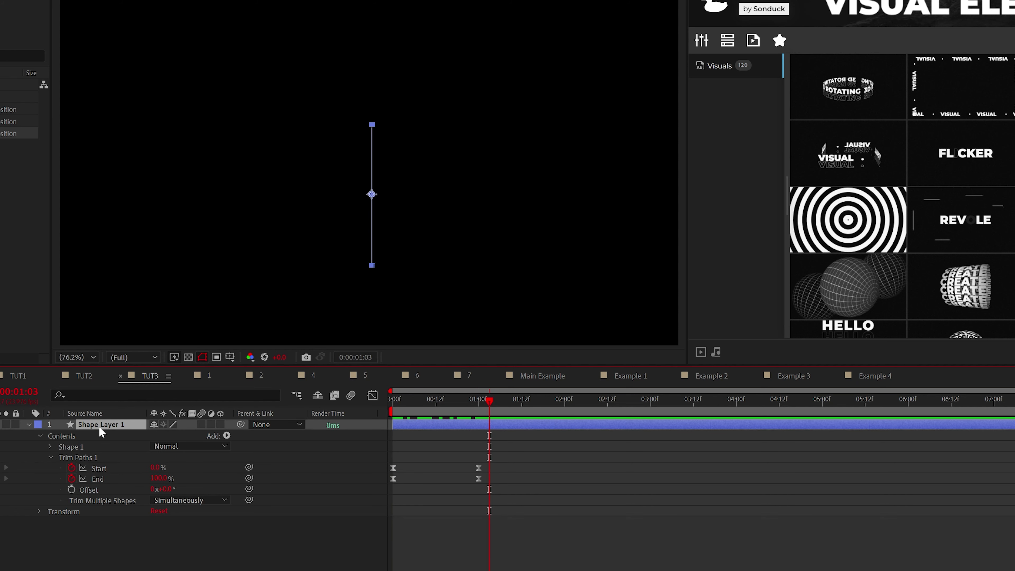
key(ctrl+d)
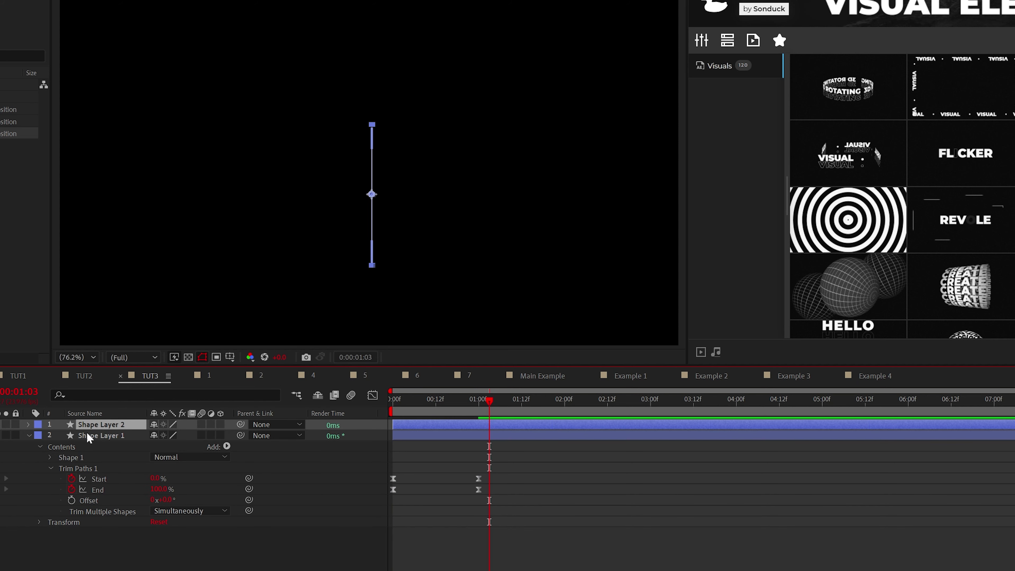
Step: Rotate the duplicated line layer by 90° to form a cross and preview the animation
text(r)
text(9)
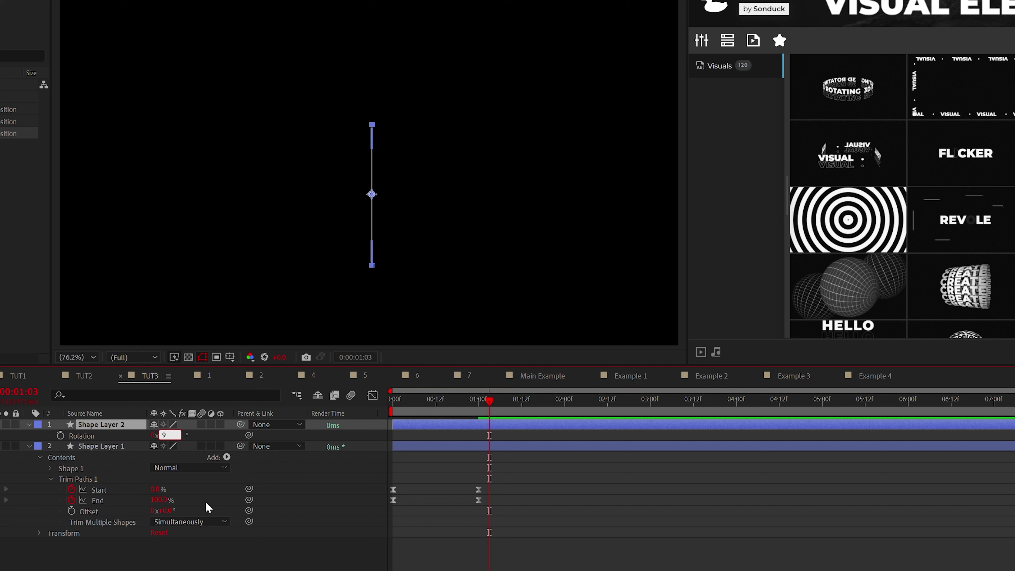
text(0)
key(Return)
click(91, 427)
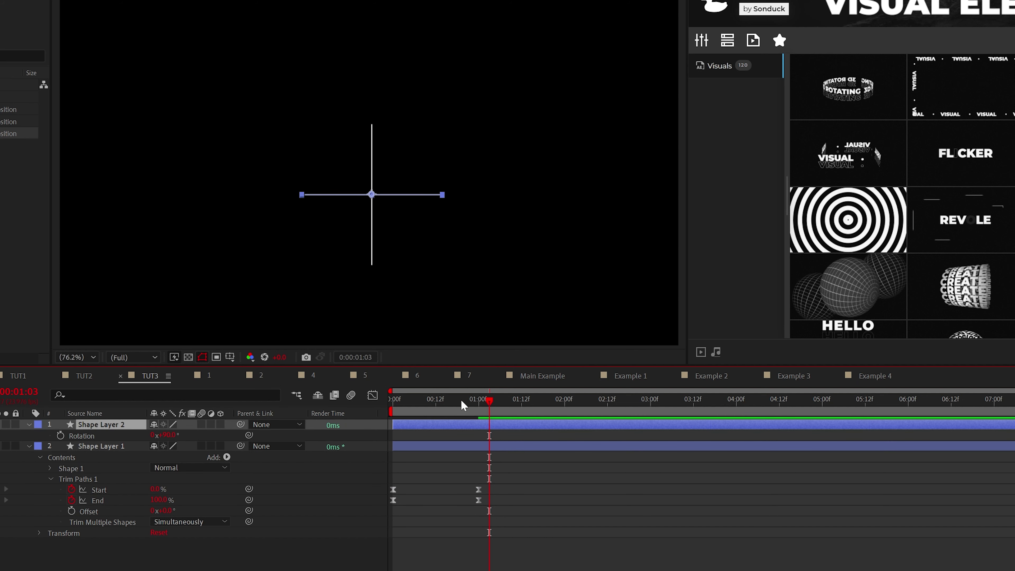
click(440, 245)
key(space)
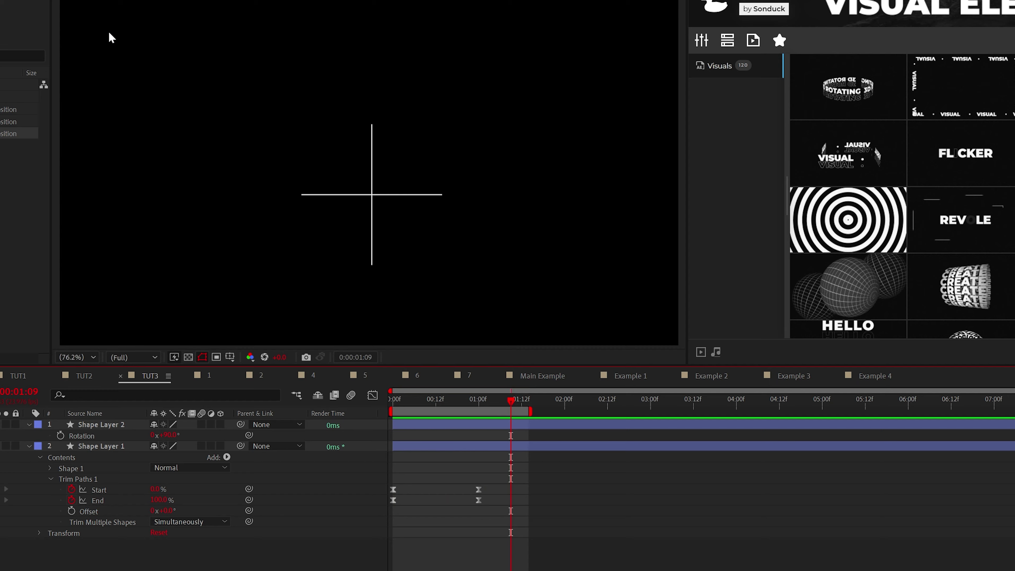
Step: Draw a small white-outlined square at the cross's centre and keyframe its opacity to flicker until frame 21
drag(69, 24, 125, 24)
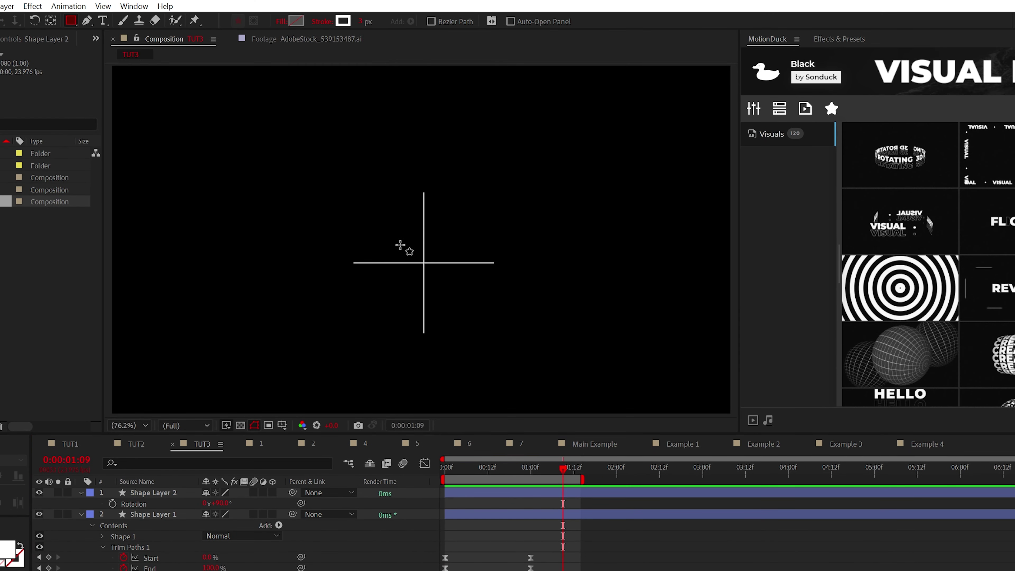
drag(418, 255, 435, 277)
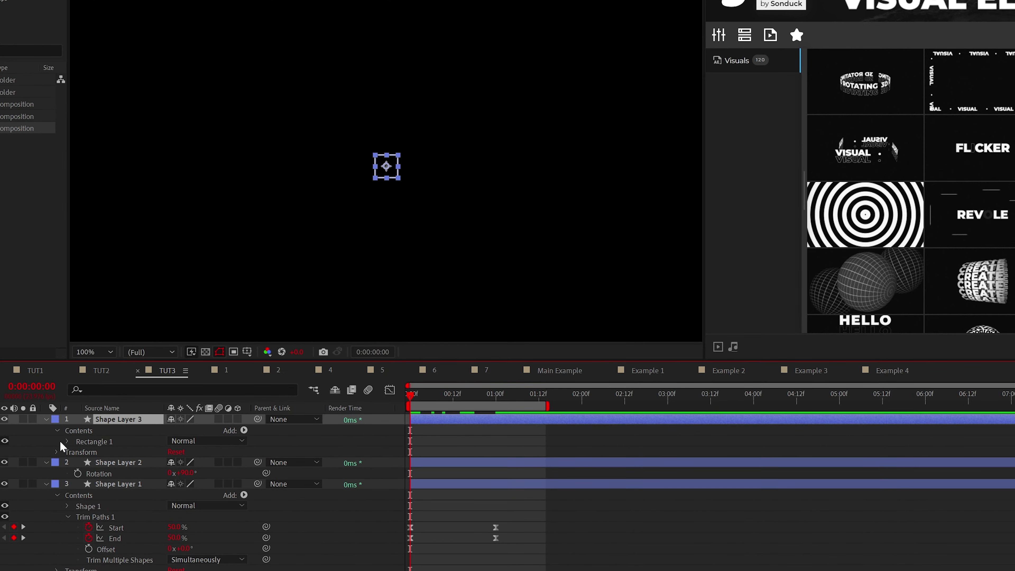
click(48, 453)
click(57, 452)
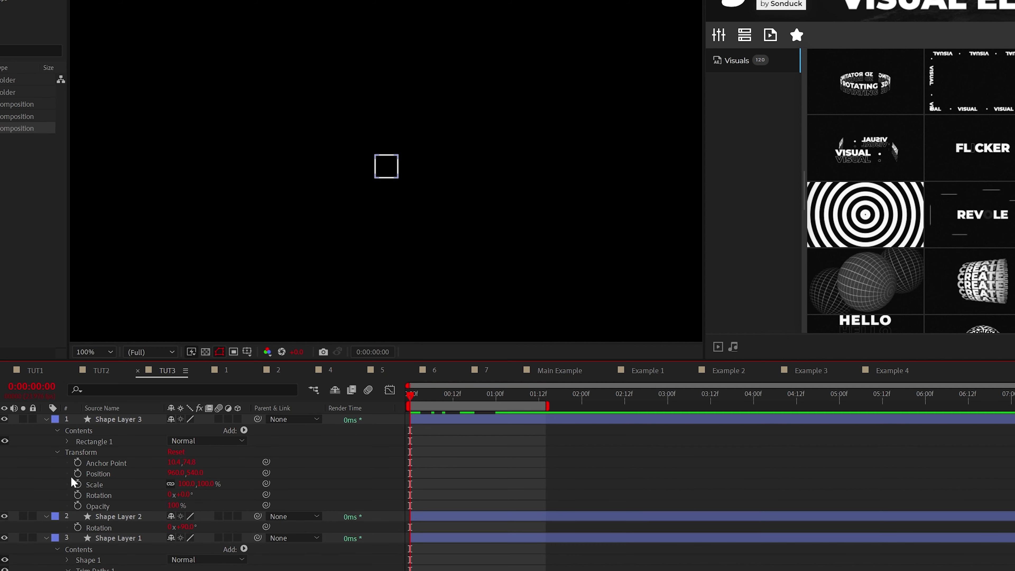
click(77, 506)
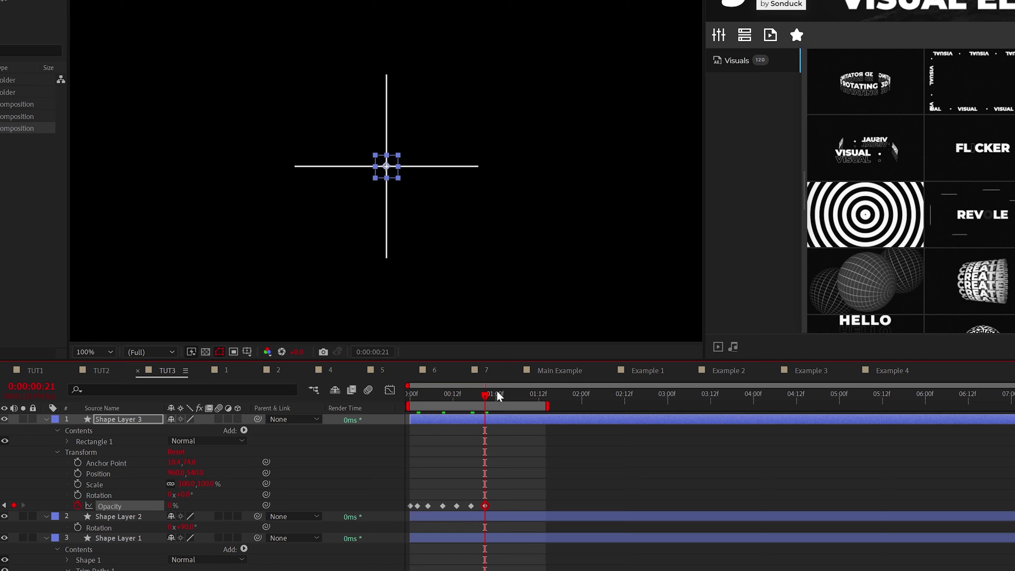
Step: Add a null object to TUT3 and parent all three shape layers to it
click(86, 10)
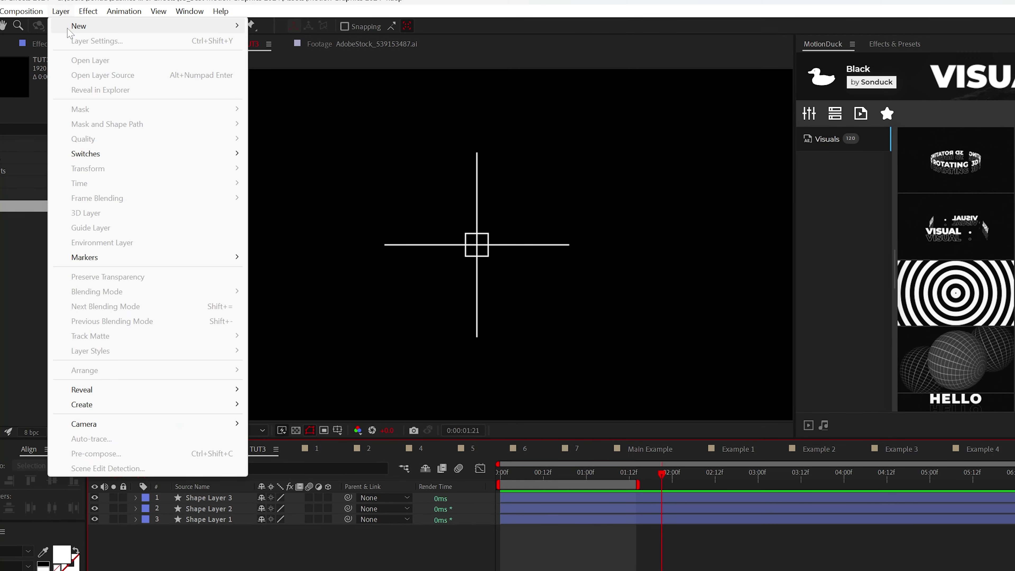
mouse_move(80, 25)
click(294, 84)
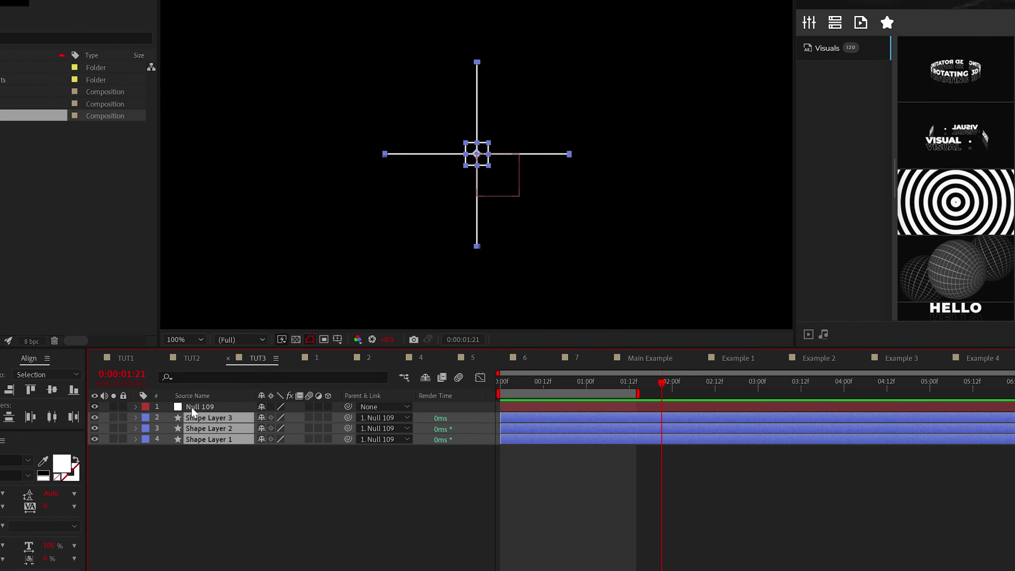
Step: Add the expression time*20 to the null's Rotation and preview the spinning cross
click(192, 407)
key(r)
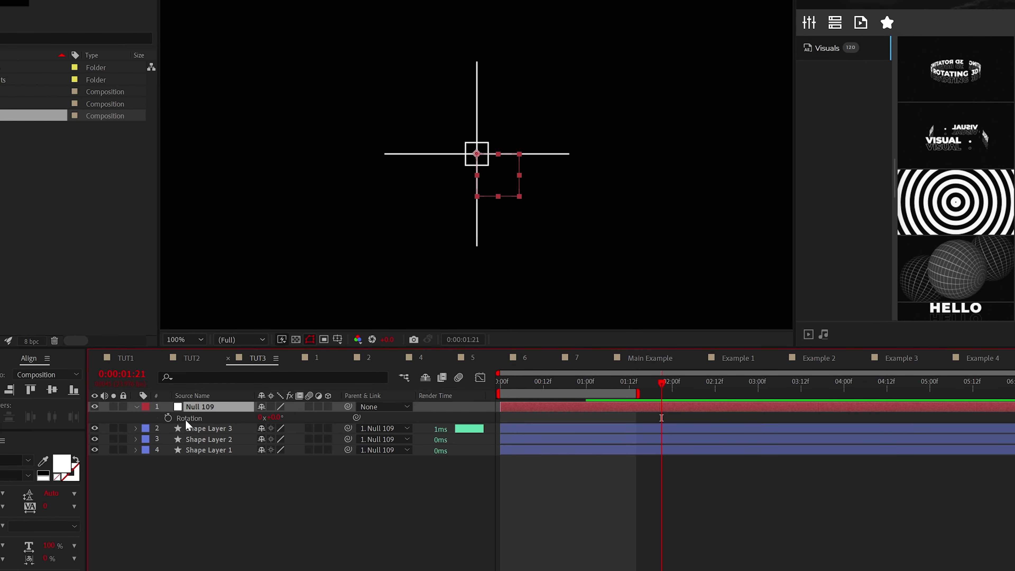
alt+click(168, 418)
text(time*20)
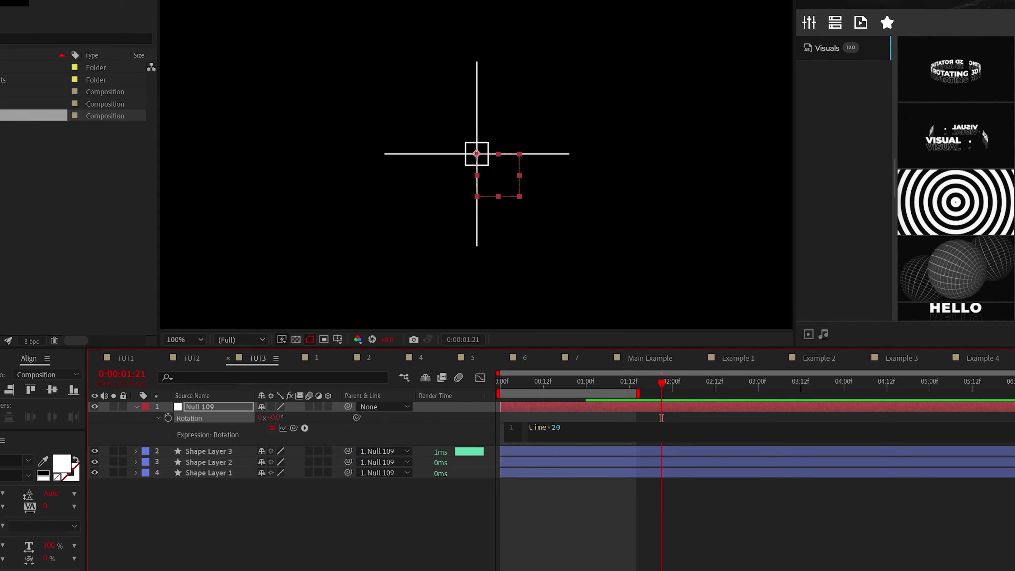
click(675, 417)
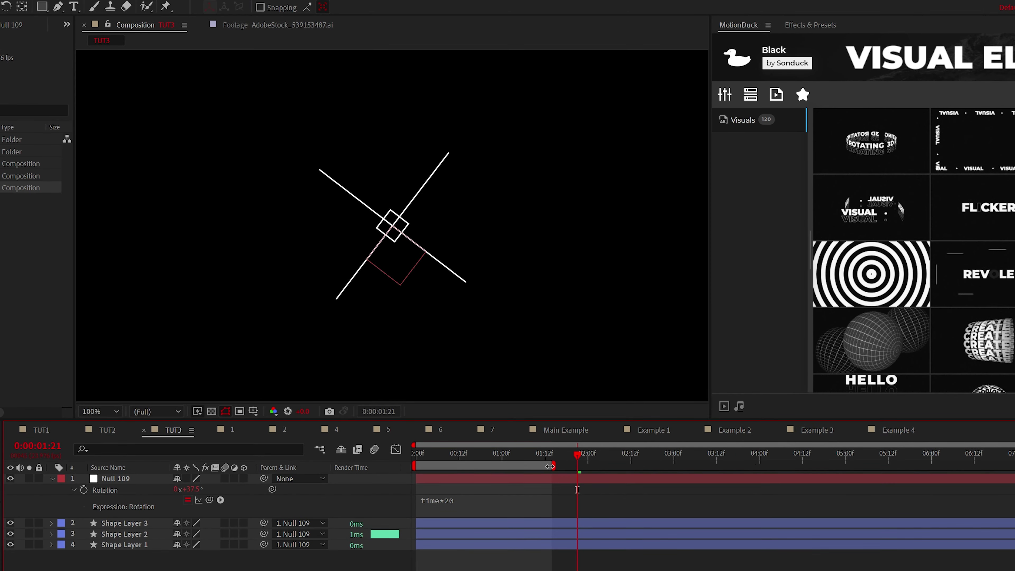
key(space)
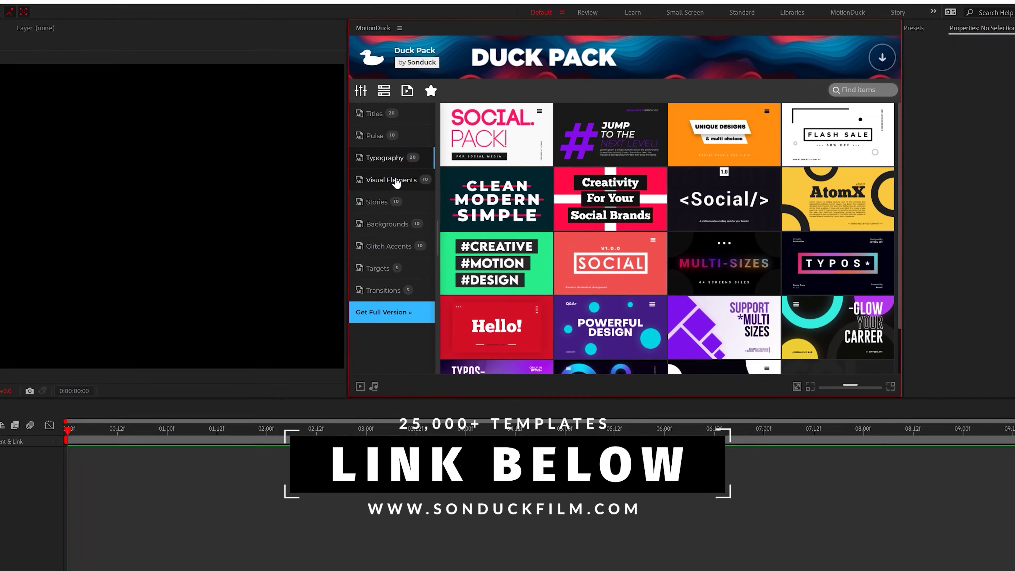
Step: Browse the Duck Pack's Visual Elements, Backgrounds, Glitch Accents and Targets categories
click(396, 181)
click(386, 224)
click(388, 245)
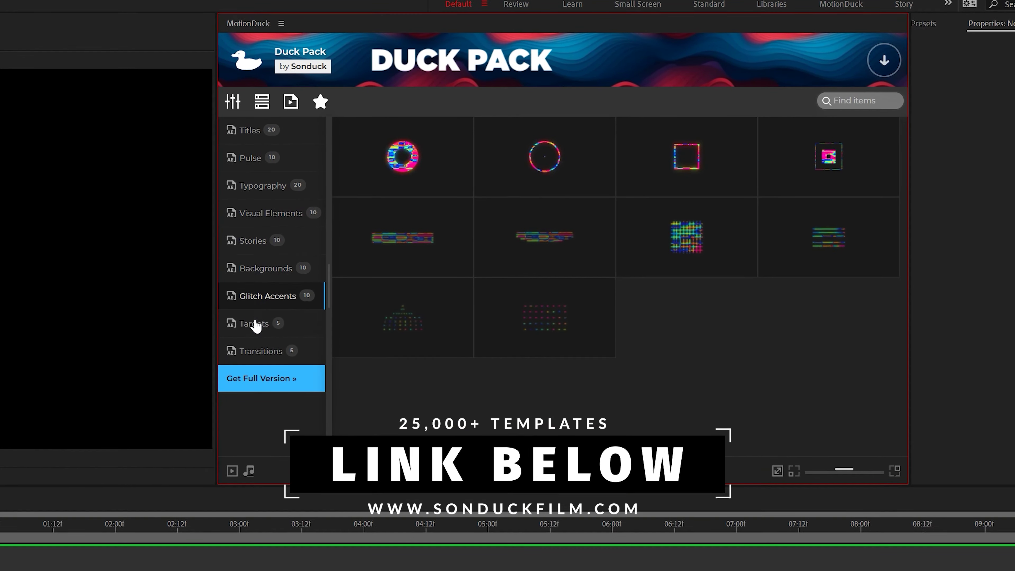
click(255, 325)
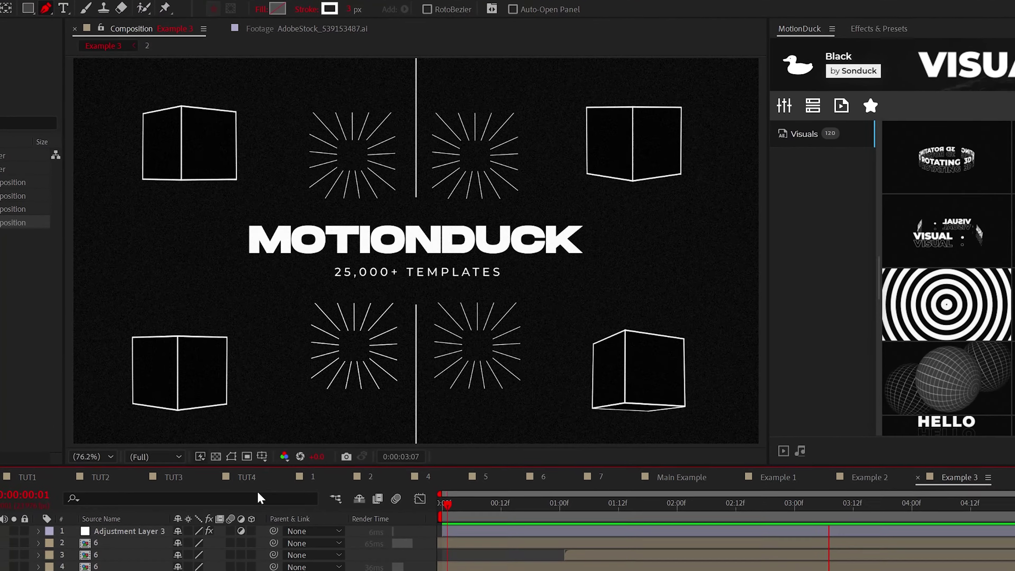
Step: Open the TUT4 composition and draw a straight vertical line upward from its centre with the Pen tool
click(247, 477)
scroll(424, 254, up, 3)
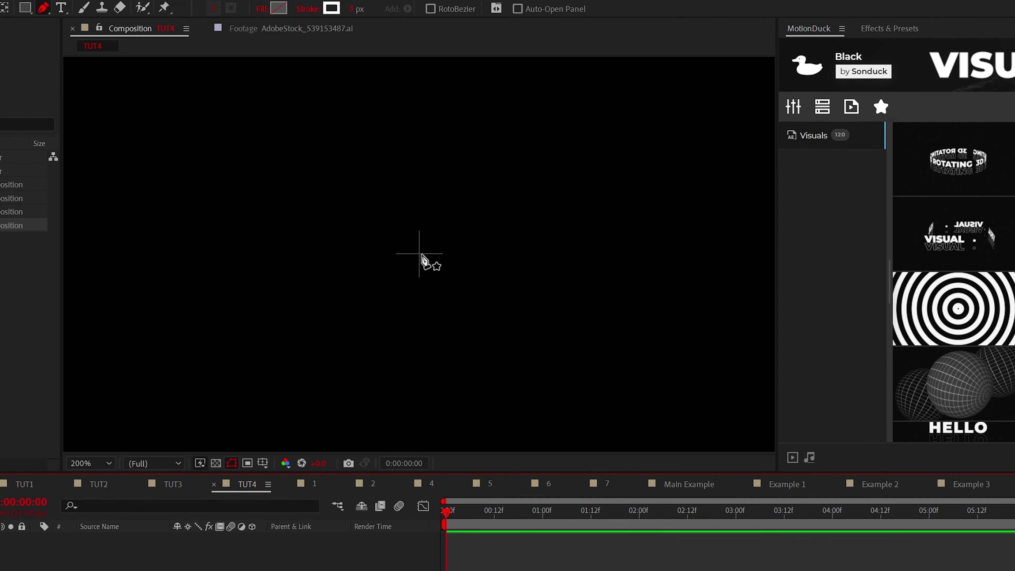
click(419, 255)
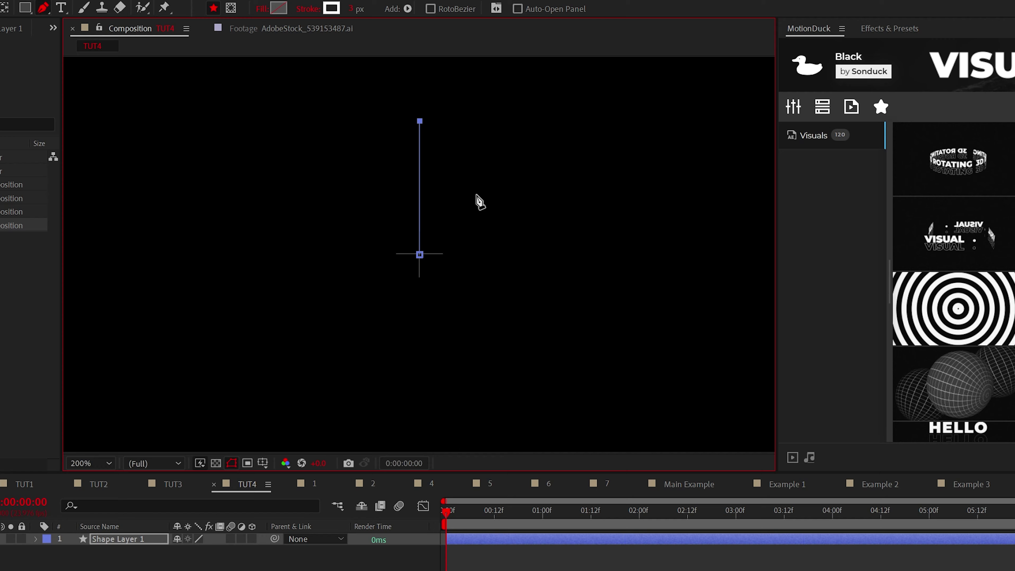
key(F2)
Step: Add a Repeater to the vertical line's shape layer and set its Copies to 17
click(35, 539)
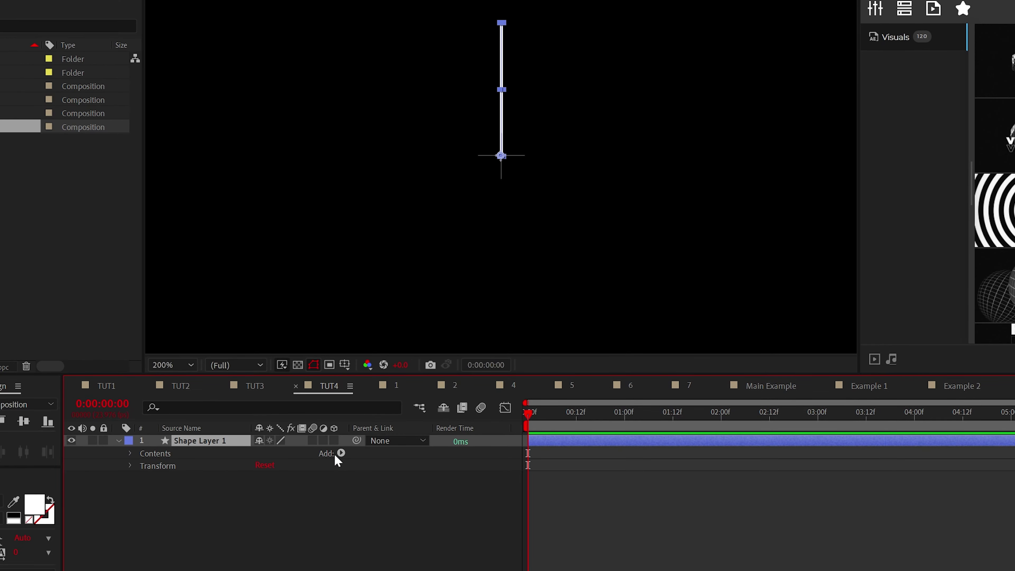
click(258, 552)
click(298, 418)
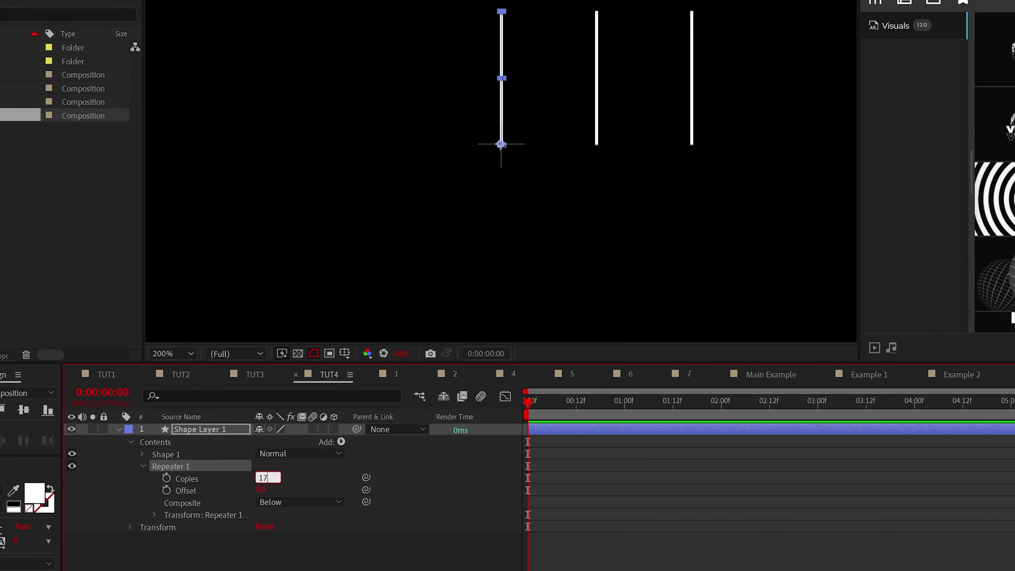
Step: Set the Repeater's X Position to 0 and adjust its Rotation to spread the copies evenly around the centre
click(157, 539)
click(157, 516)
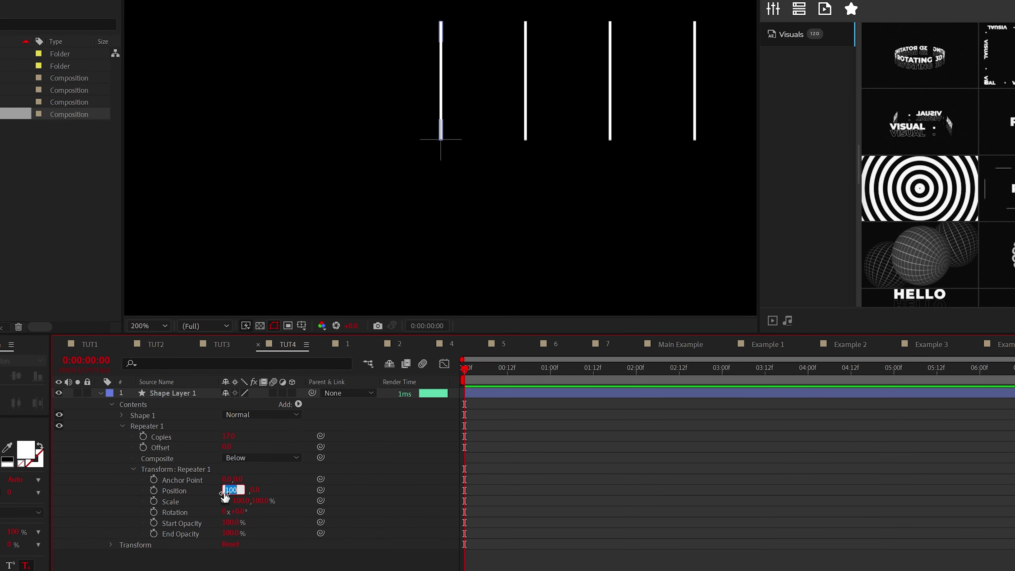
drag(233, 510, 246, 513)
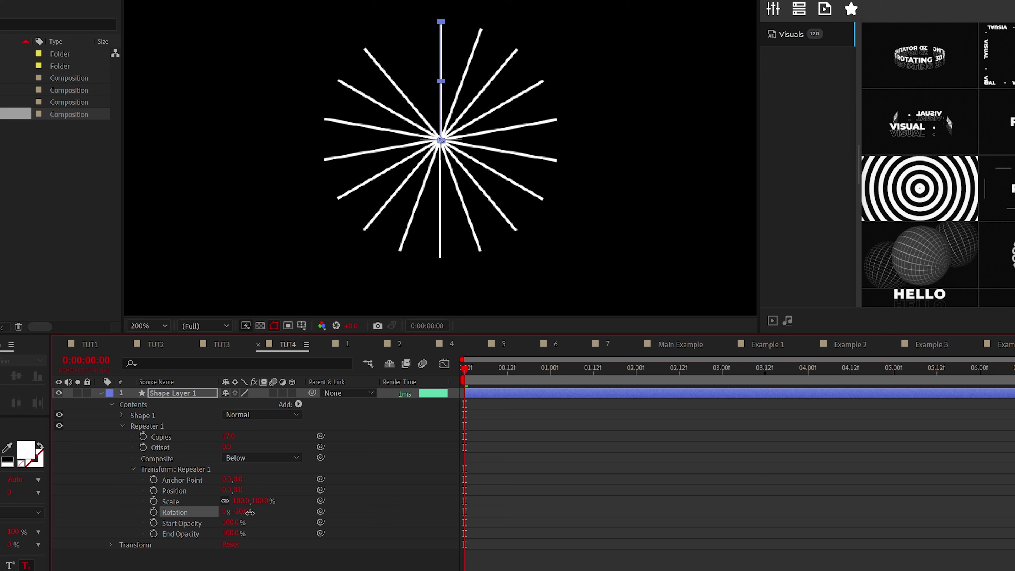
drag(250, 512, 251, 512)
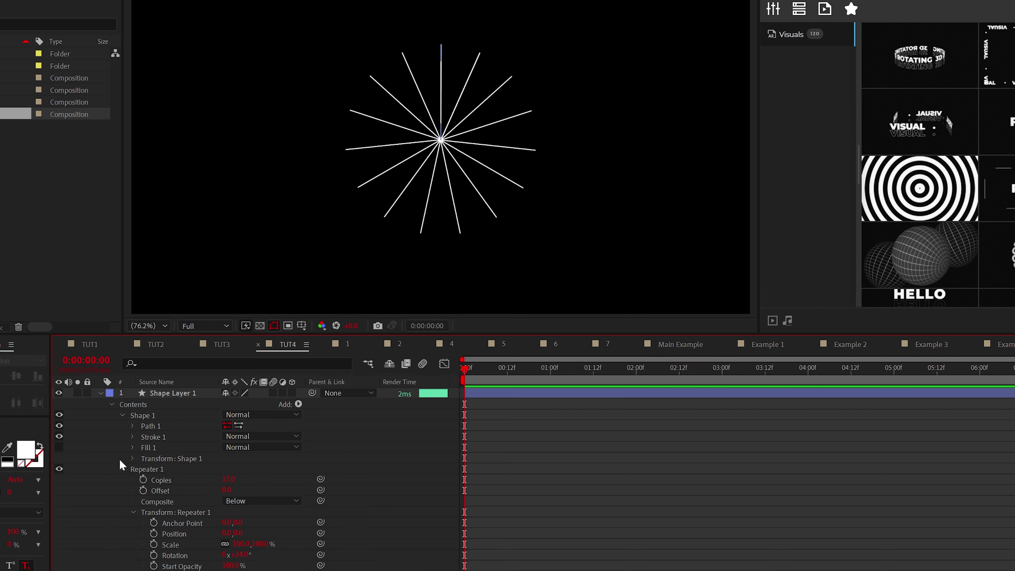
Step: Add the expression time*20 to the Rotation of Shape 1's transform and preview the rotating burst
click(134, 458)
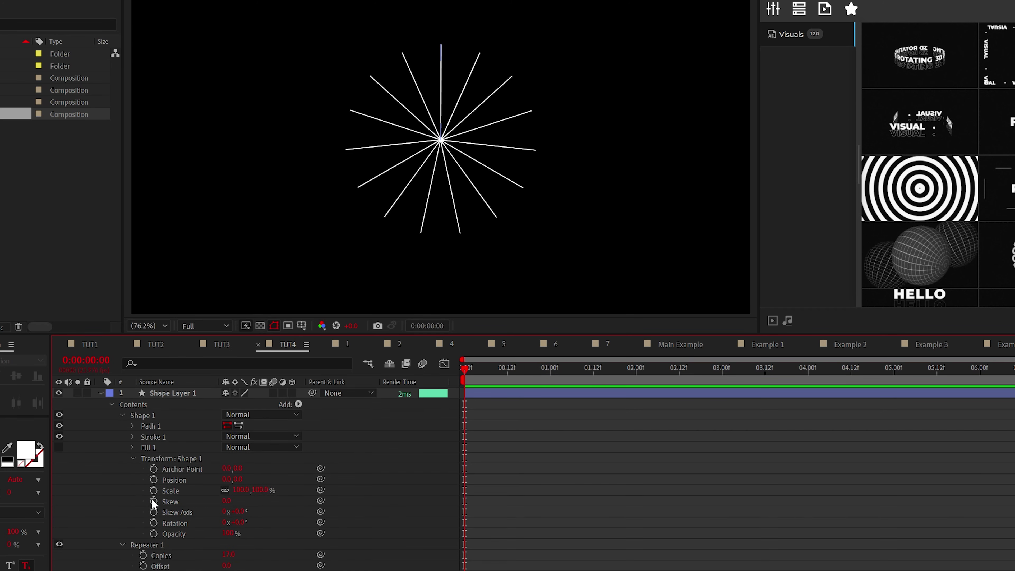
alt+click(154, 522)
text(time*20)
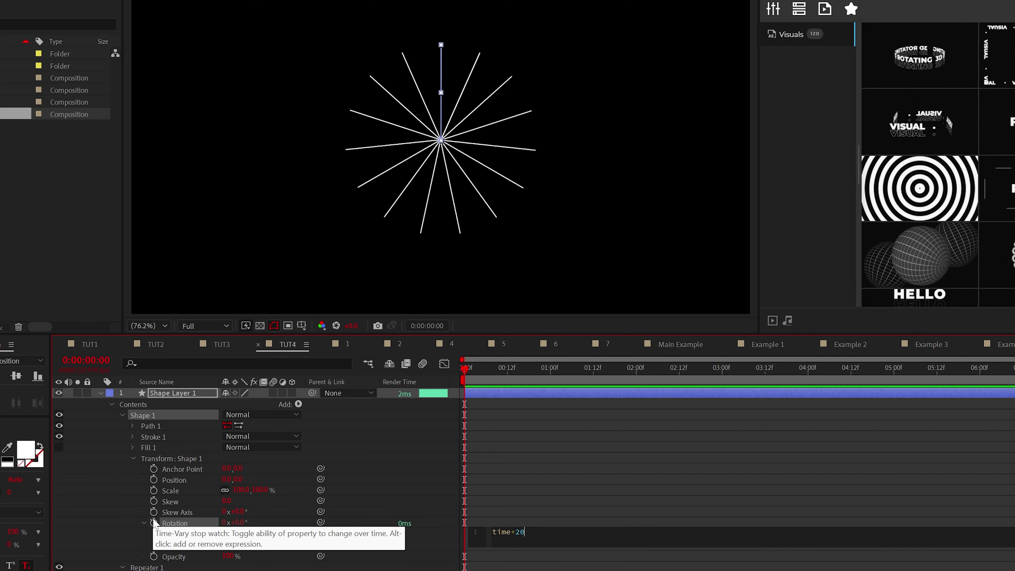
click(676, 516)
drag(475, 375, 503, 373)
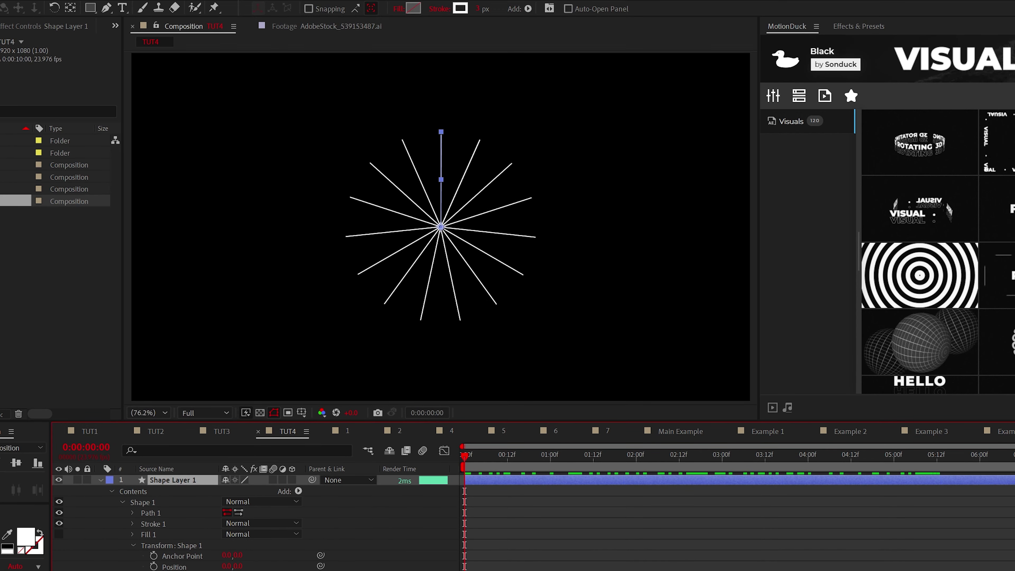
key(space)
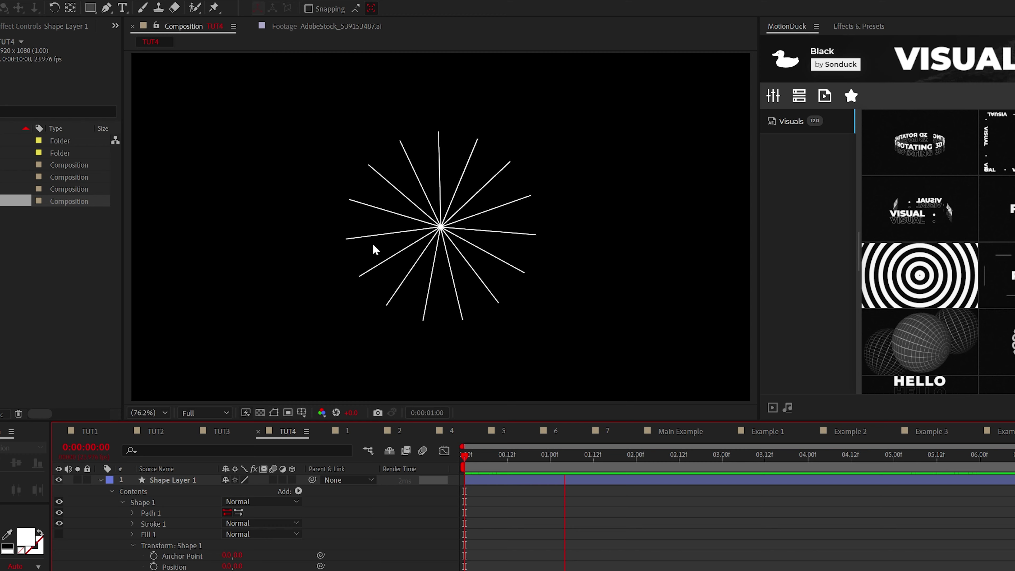
Step: Mask the burst's shape layer with a small square at its centre and a larger concentric square
click(91, 7)
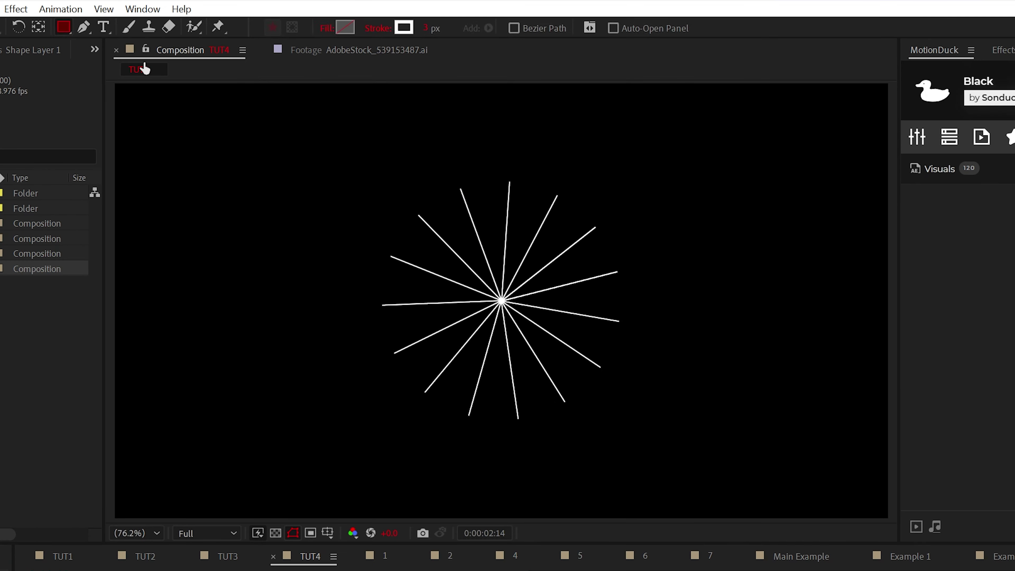
key(v)
click(63, 27)
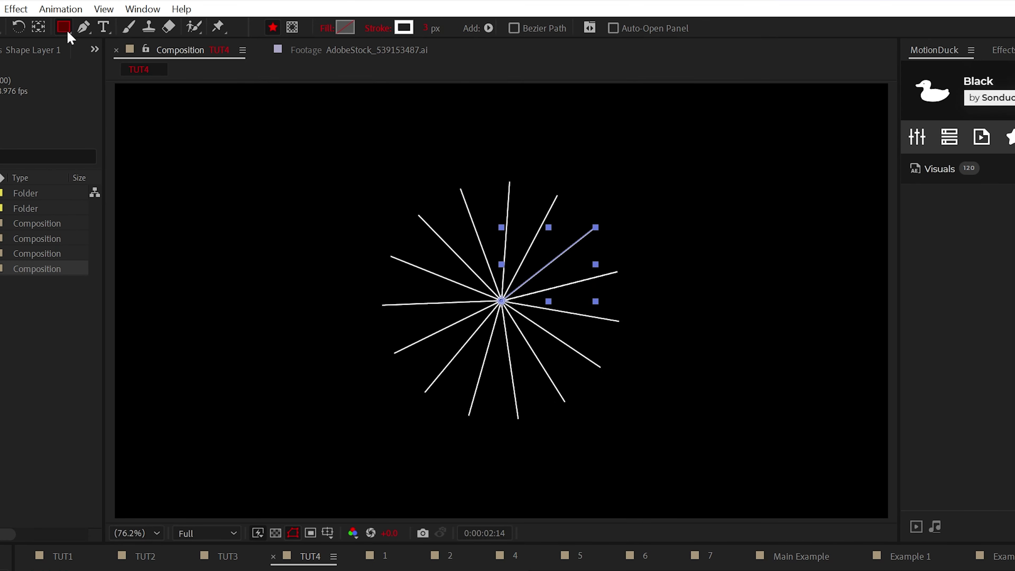
click(295, 27)
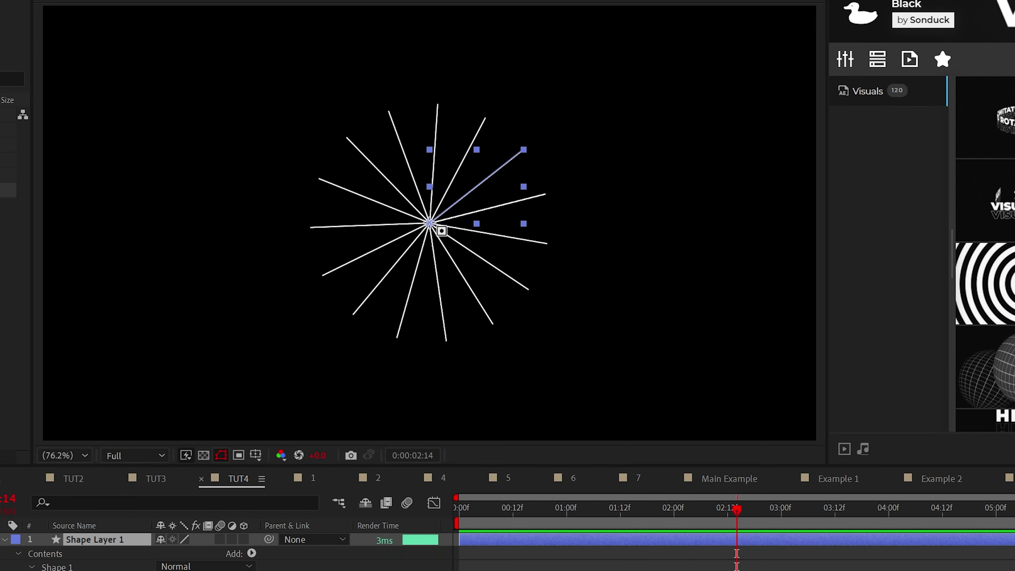
drag(501, 301, 512, 311)
drag(446, 240, 448, 241)
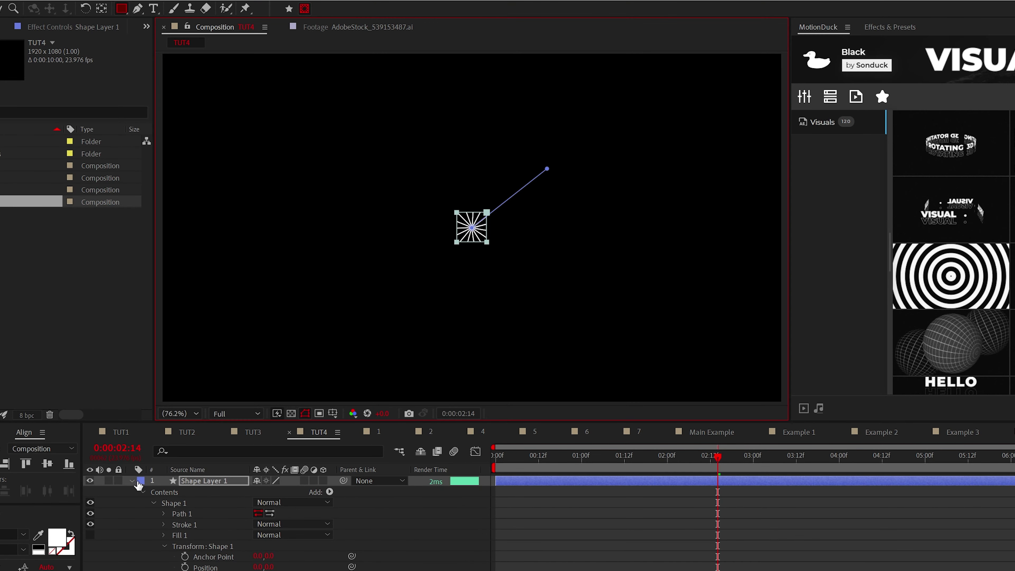
key(m)
drag(472, 227, 509, 295)
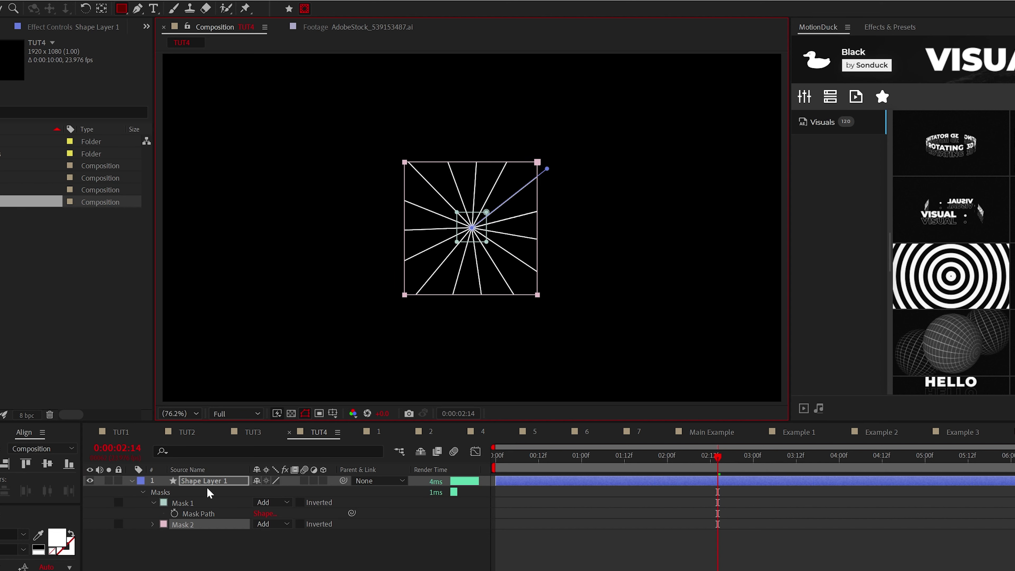
Step: Move Mask 1 below Mask 2, change its mode to cut out the burst's centre, and preview the result
drag(182, 503, 264, 538)
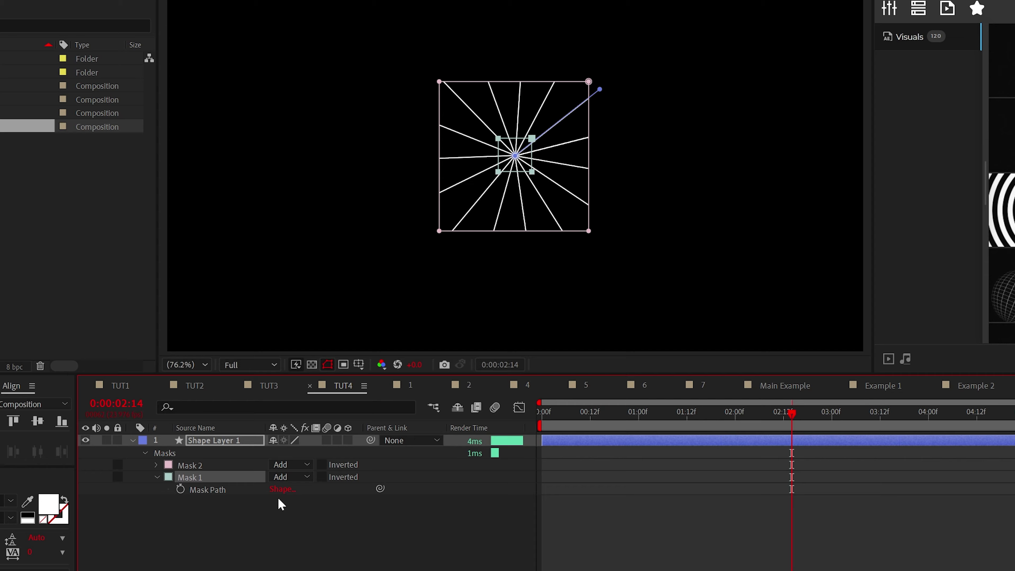
click(285, 479)
click(286, 504)
key(space)
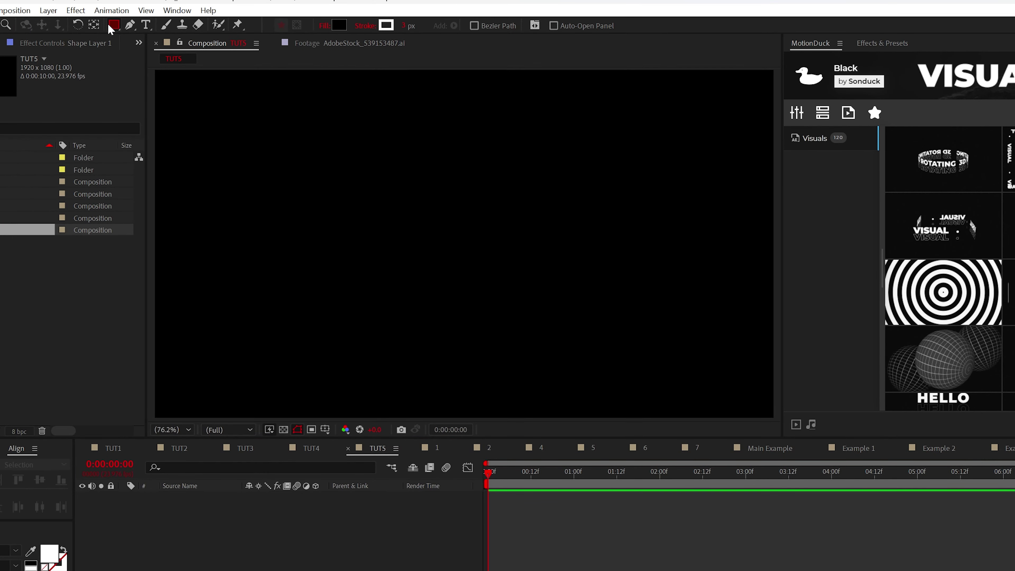
Step: Draw a black-filled, white-stroked square in TUT5, centring it in the composition and its anchor point on the square
click(338, 25)
click(575, 84)
drag(434, 209, 525, 301)
drag(495, 301, 495, 305)
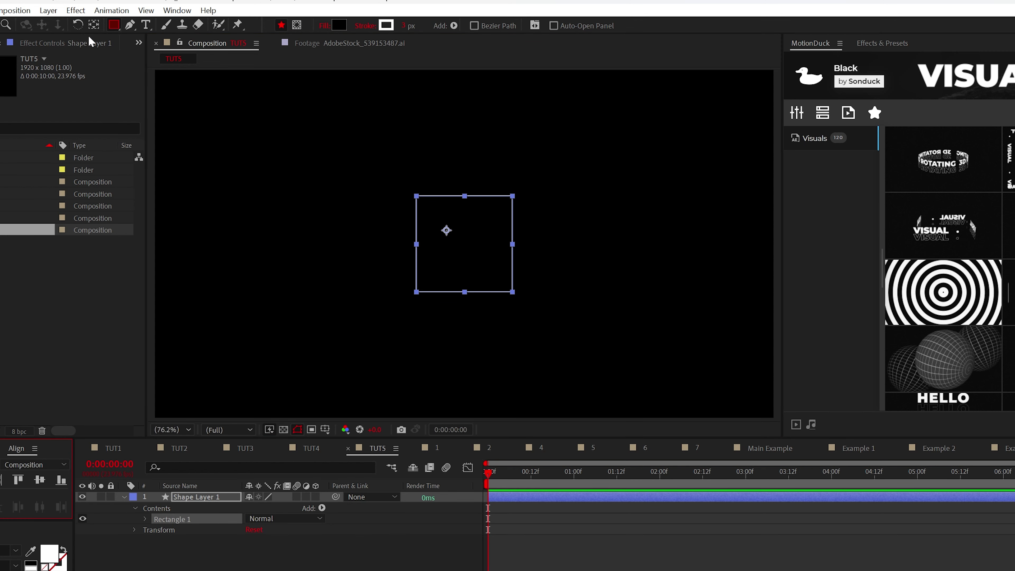
click(94, 27)
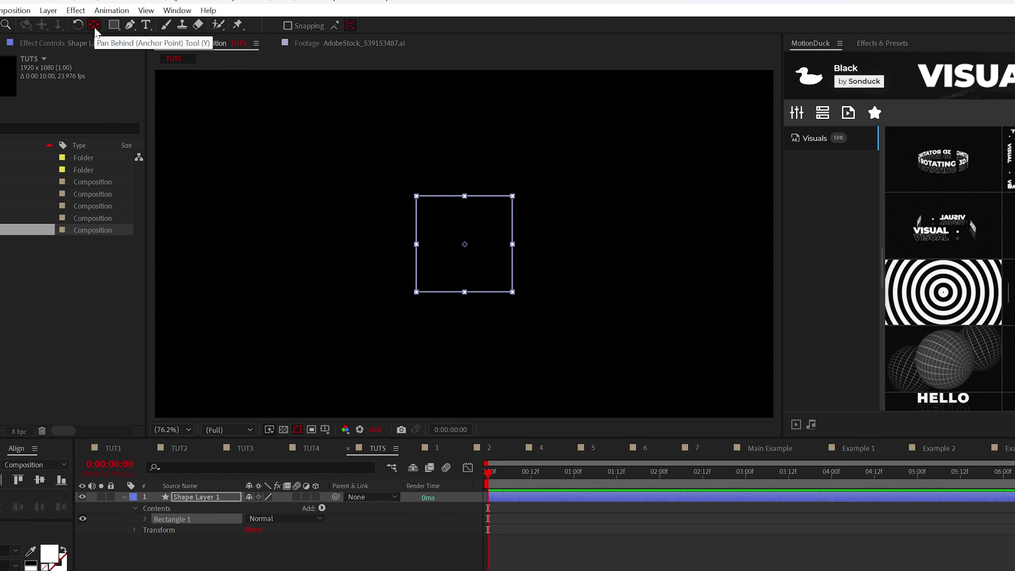
Step: Make Shape Layer 1 a 3D layer and set its rectangle path size to 150 by 150
click(198, 497)
key(v)
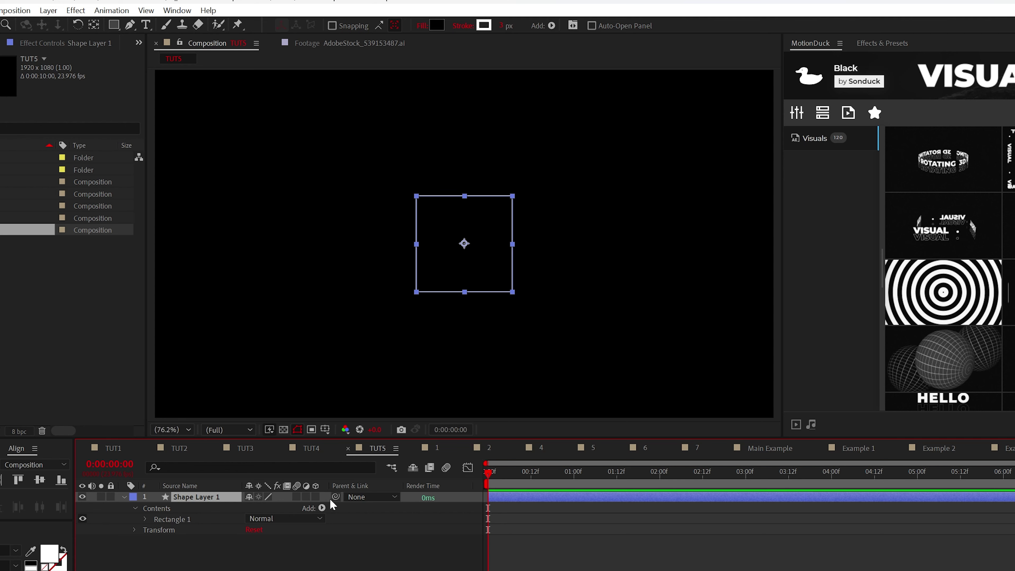
click(316, 497)
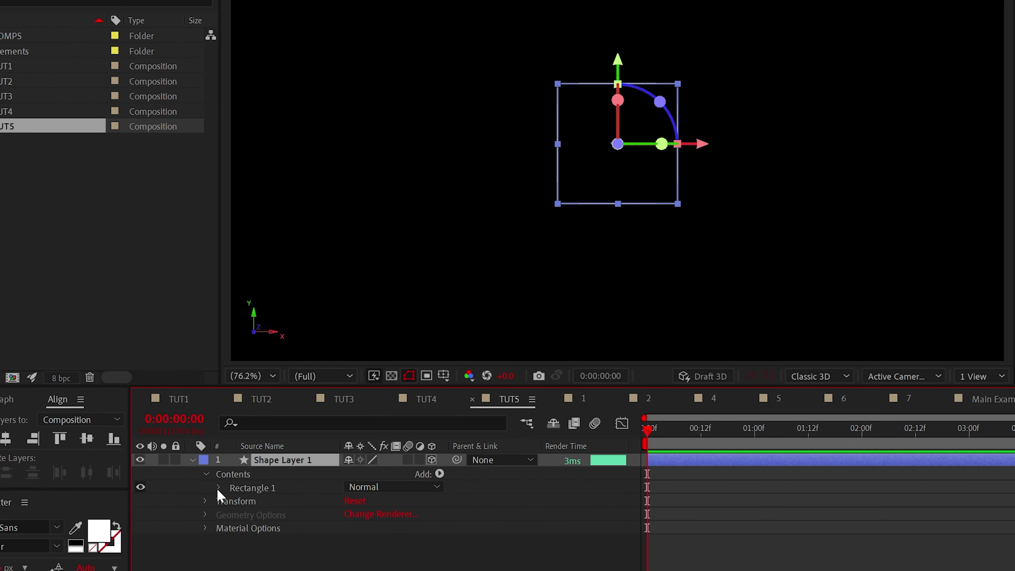
click(218, 488)
click(233, 501)
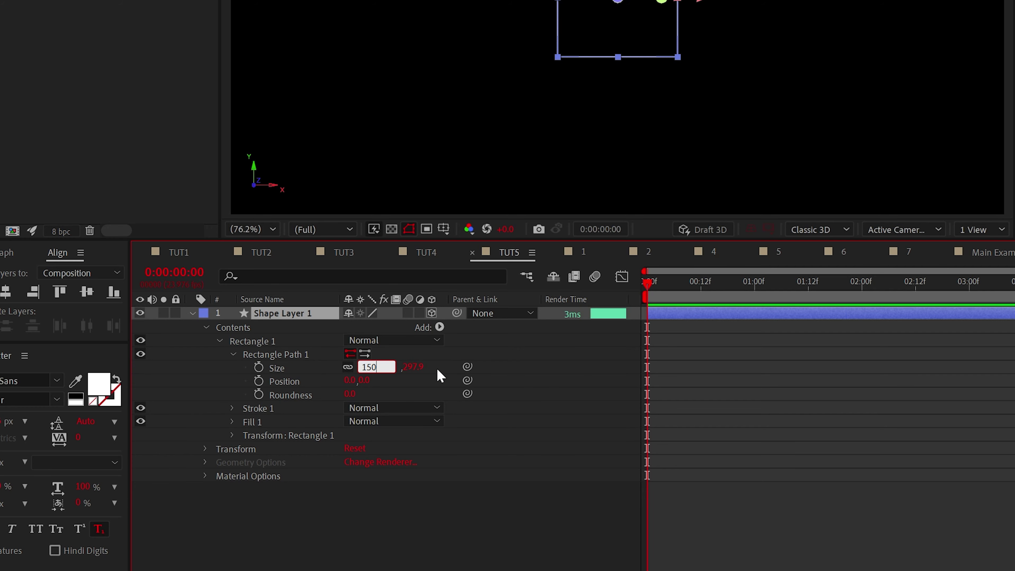
key(Tab)
key(Return)
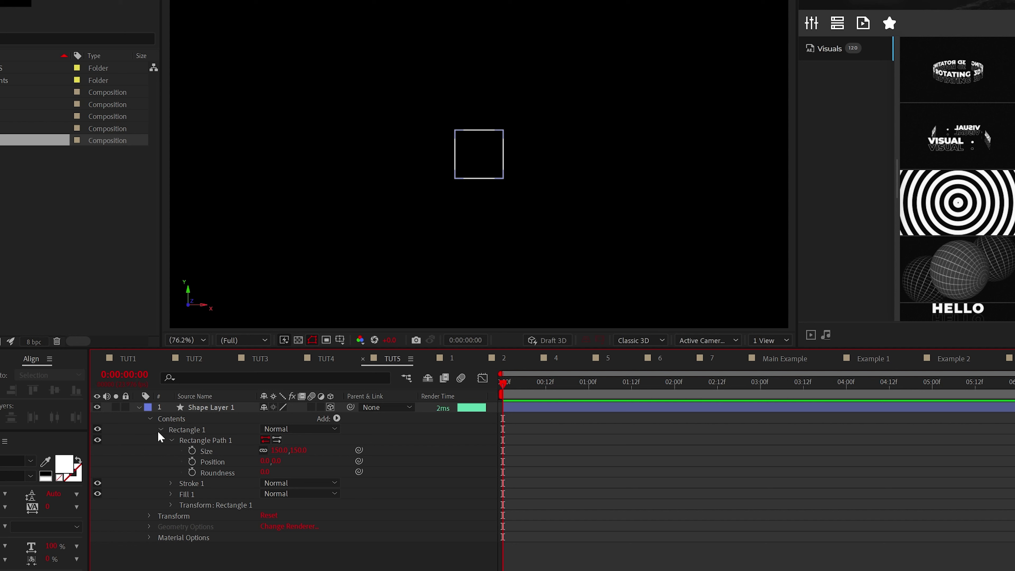
Step: Set the Z values of Shape Layer 1's Anchor Point and Position to 75
click(160, 430)
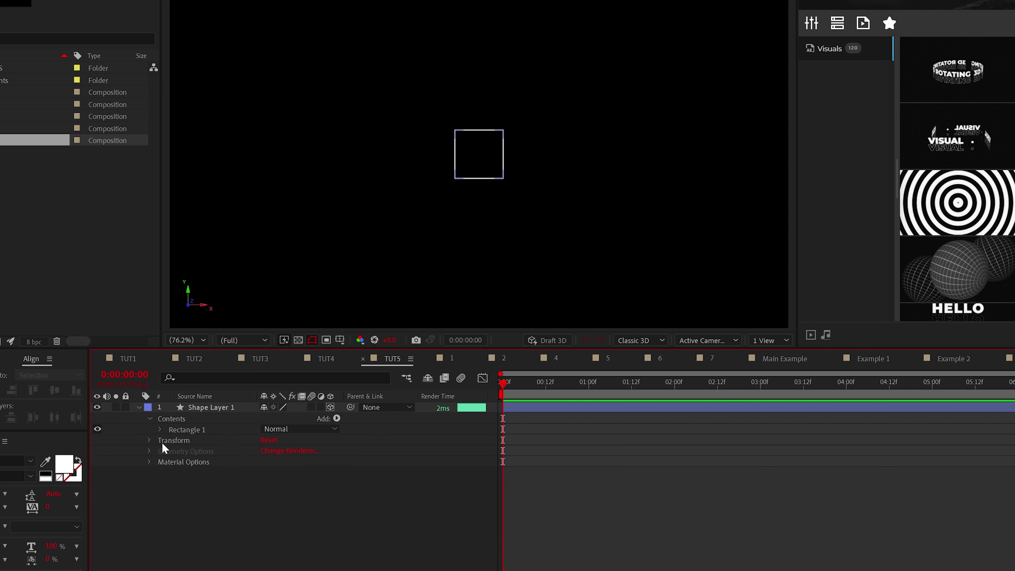
click(150, 441)
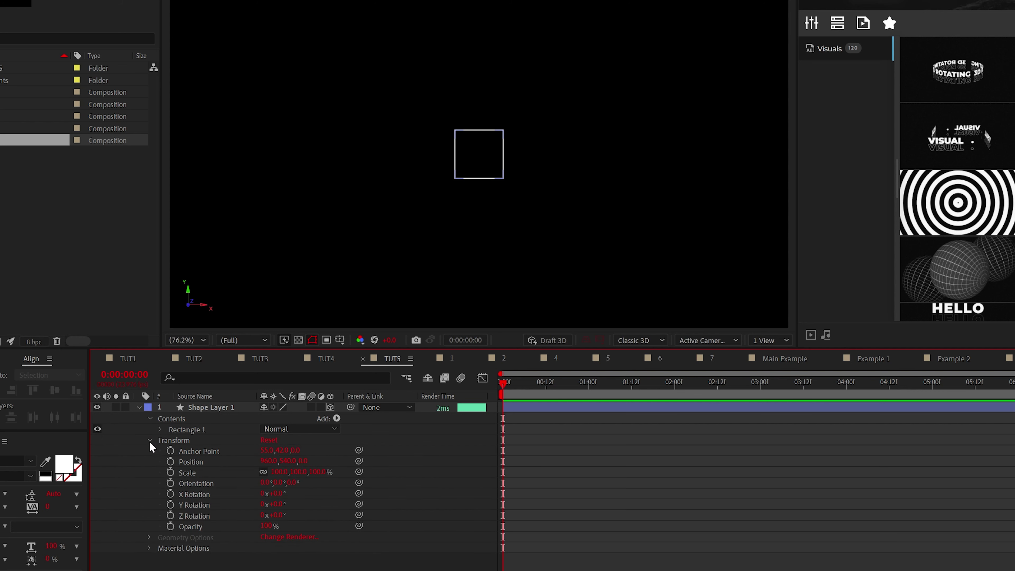
text(75)
click(305, 462)
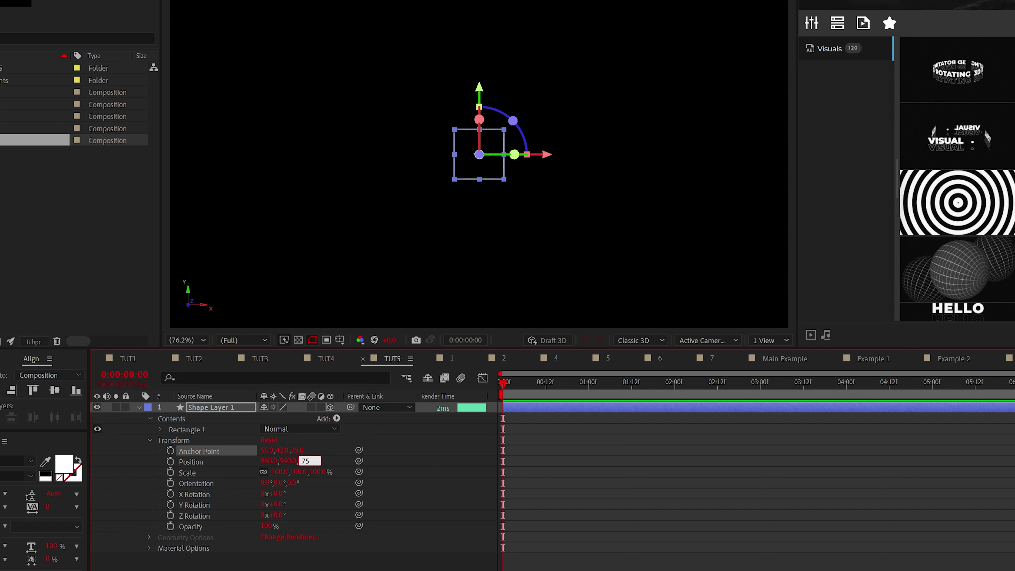
click(327, 502)
Step: Duplicate Shape Layer 1 and set the original's X Rotation to 90° to form a second cube face
click(211, 407)
scroll(450, 186, up, 2)
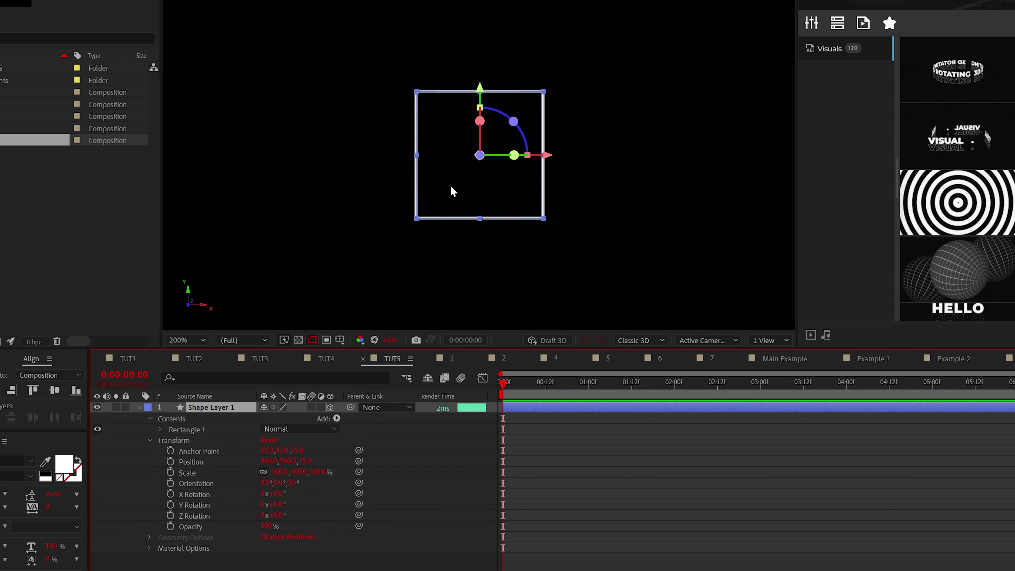
key(comma)
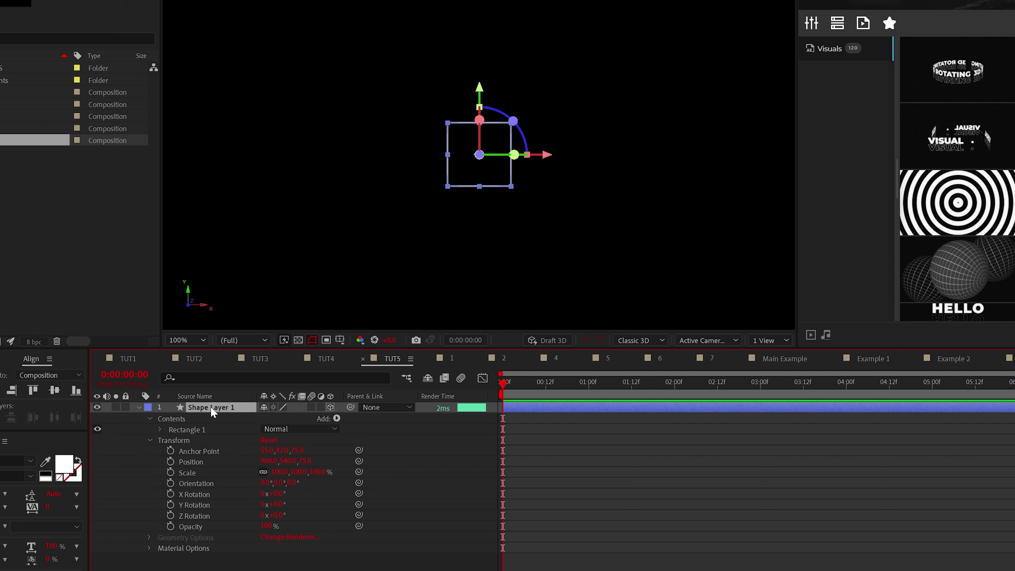
key(ctrl+d)
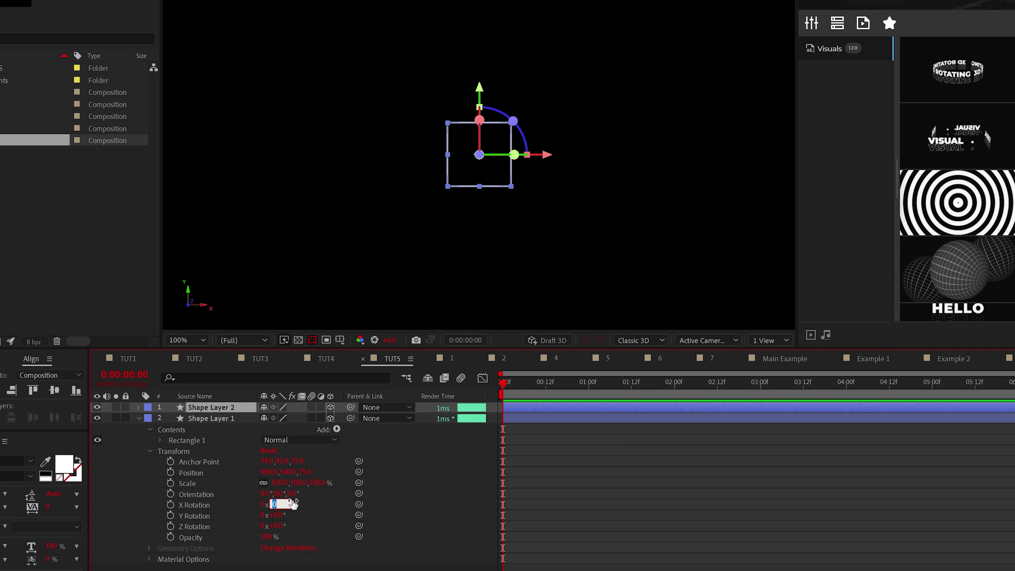
click(501, 223)
drag(536, 185, 529, 216)
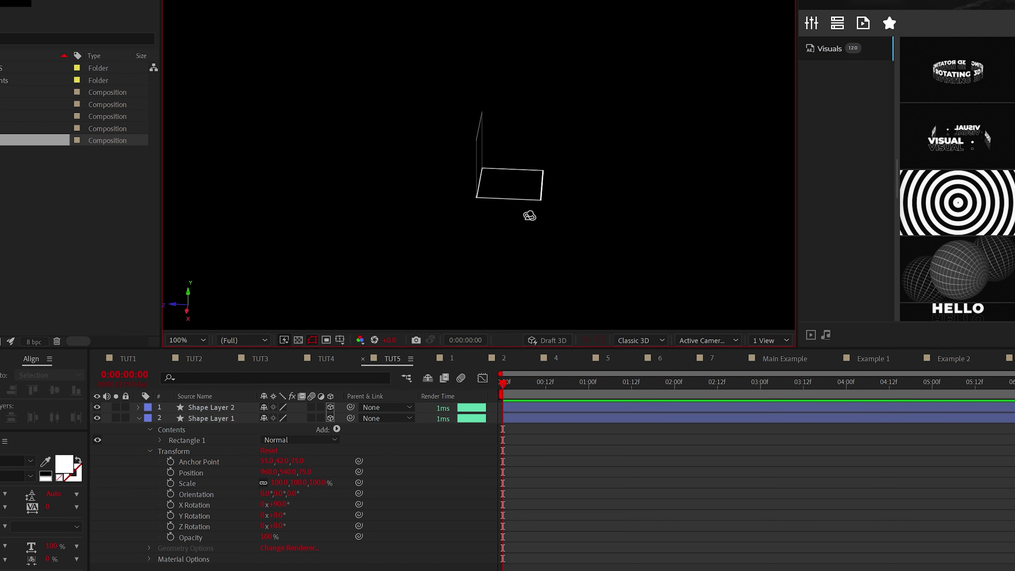
Step: Duplicate Shape Layer 1 again and set the original's X Rotation to 180° for the third face
click(208, 419)
key(ctrl+d)
click(272, 514)
text(1)
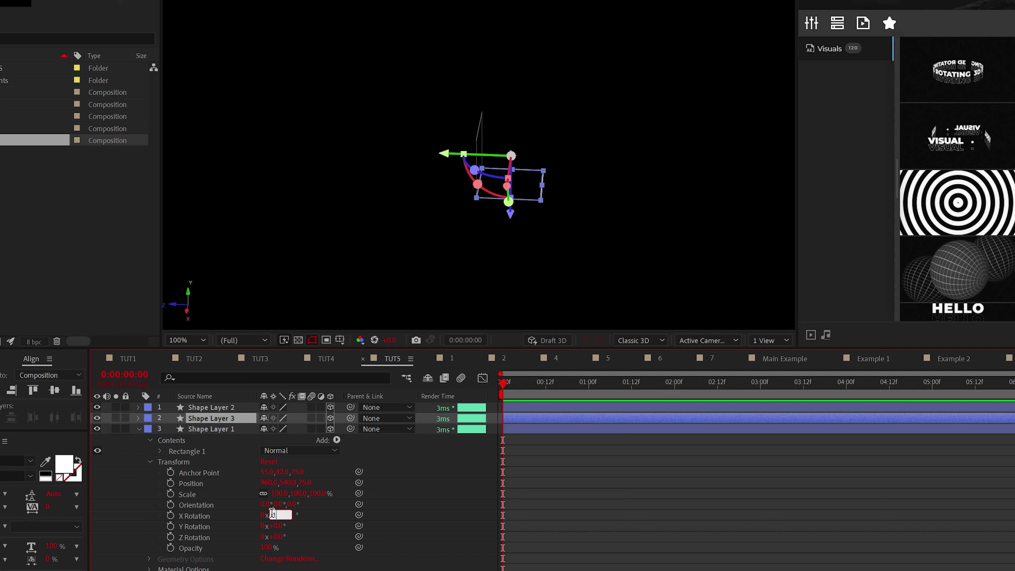
text(80)
click(471, 328)
drag(465, 232, 501, 236)
Step: Duplicate Shape Layer 1 once more and set the original's X Rotation to 270° for the fourth face
click(223, 429)
key(ctrl+d)
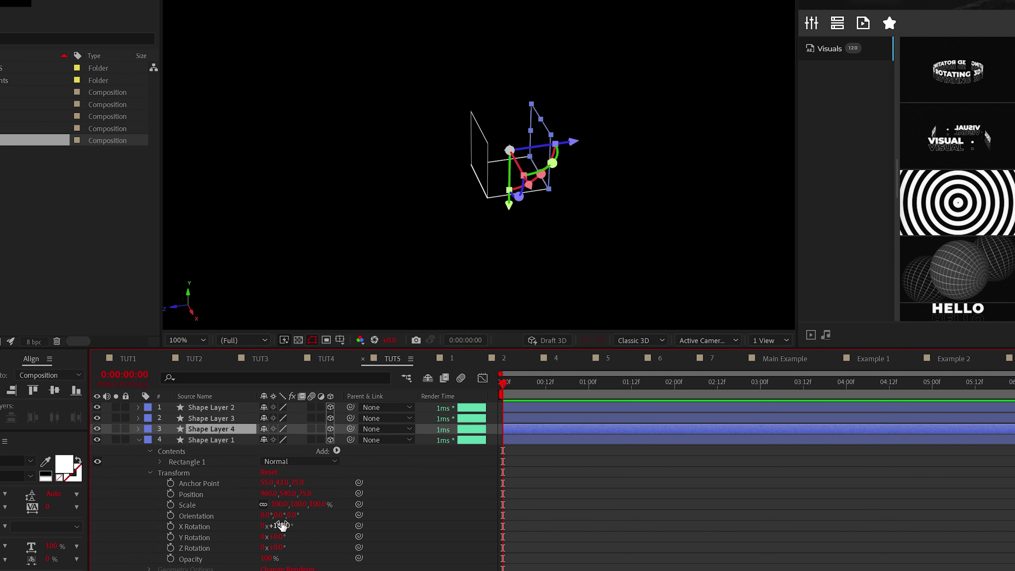
text(270)
key(Return)
key(F2)
drag(505, 147, 525, 124)
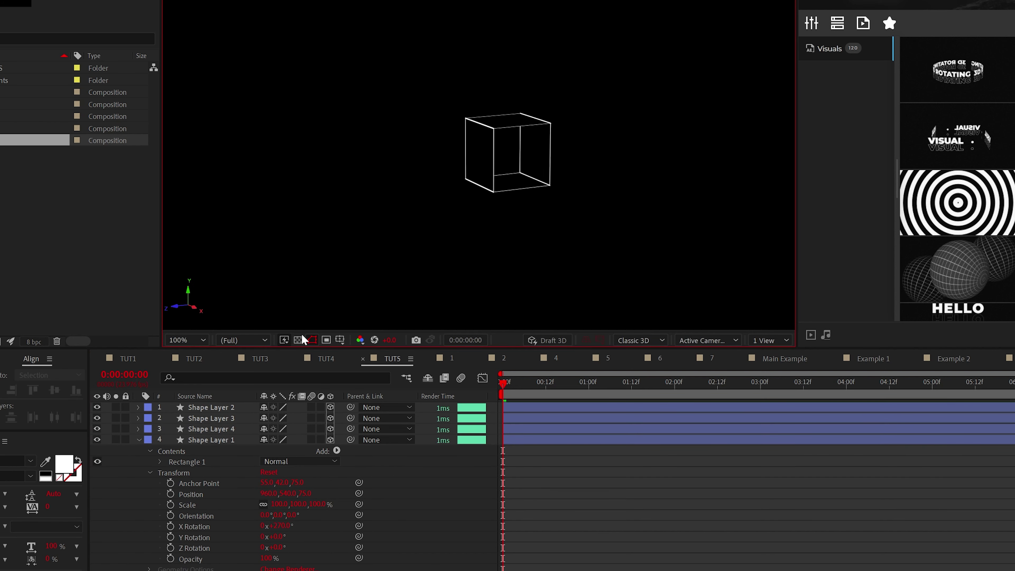
Step: Duplicate the unrotated Shape Layer 2 and set the copy's Y Rotation to 90° to close one open side
click(202, 409)
key(ctrl+d)
key(r)
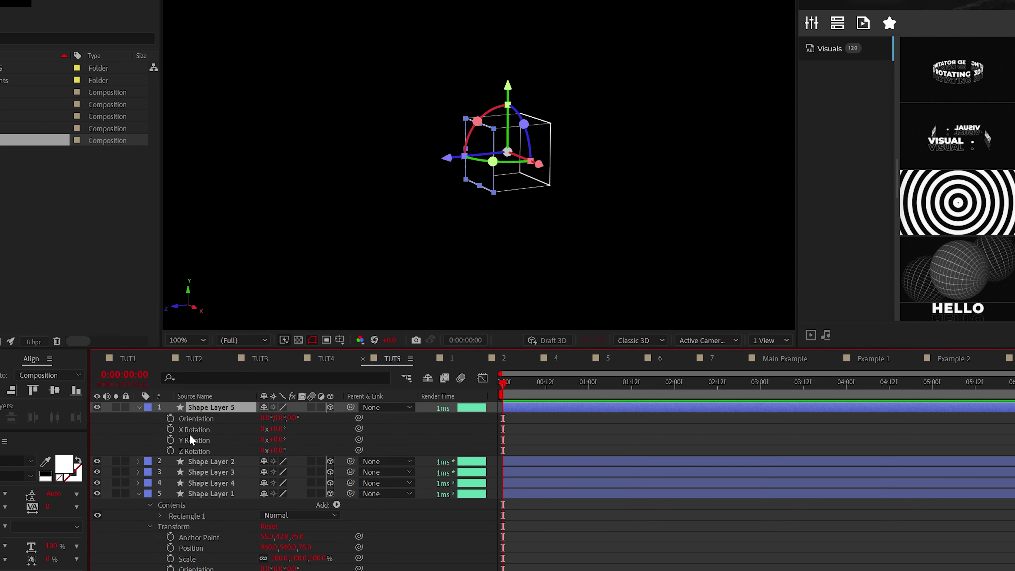
text(90)
click(323, 437)
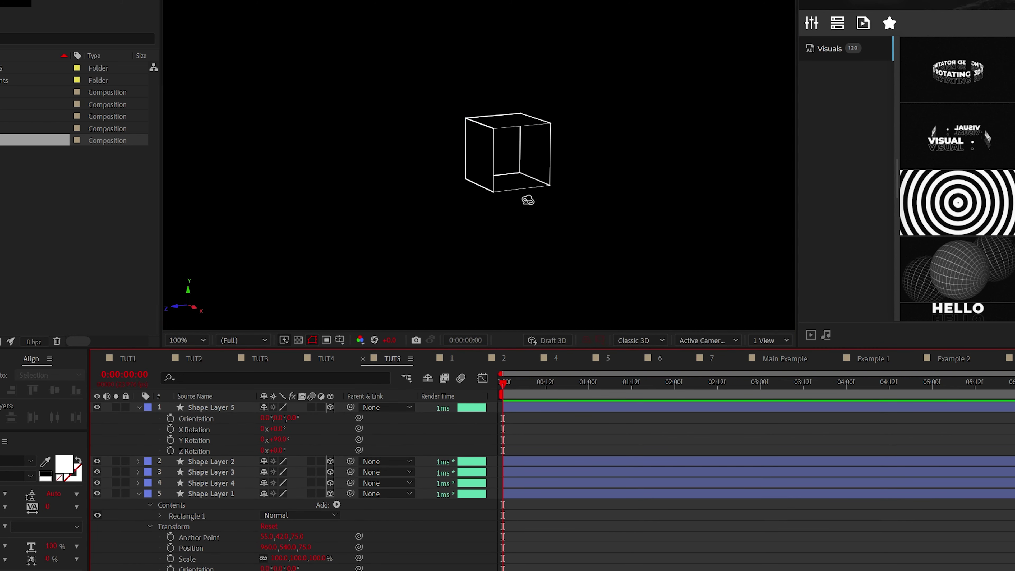
Step: Duplicate Shape Layer 5, set the copy's Y Rotation to 270° to close the cube, and collapse the layer properties
click(213, 406)
key(ctrl+d)
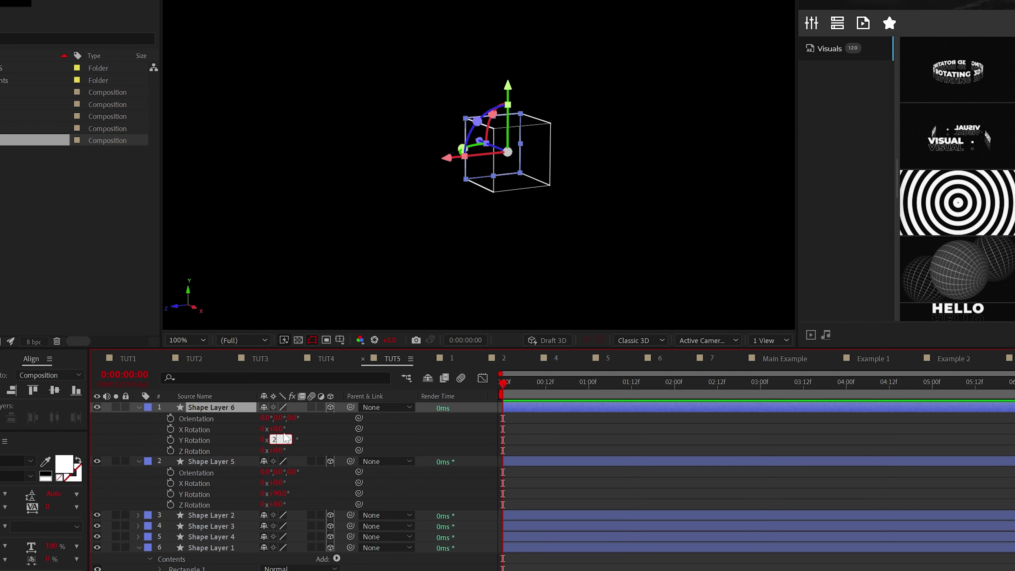
click(345, 436)
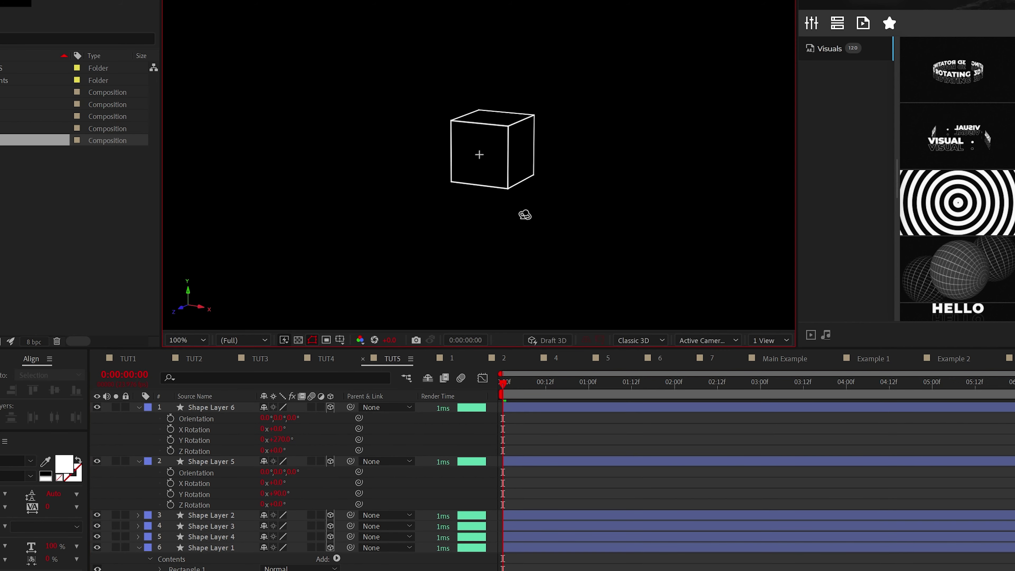
key(u)
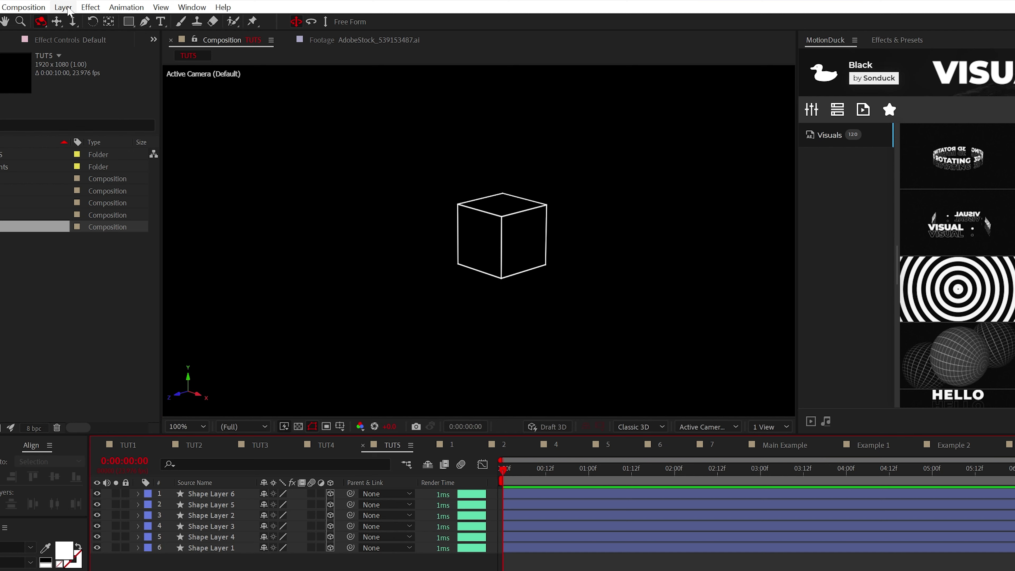
Step: Add a 3D null object with a Z anchor point of 75 and parent all six shape layers to it
click(64, 7)
mouse_move(73, 22)
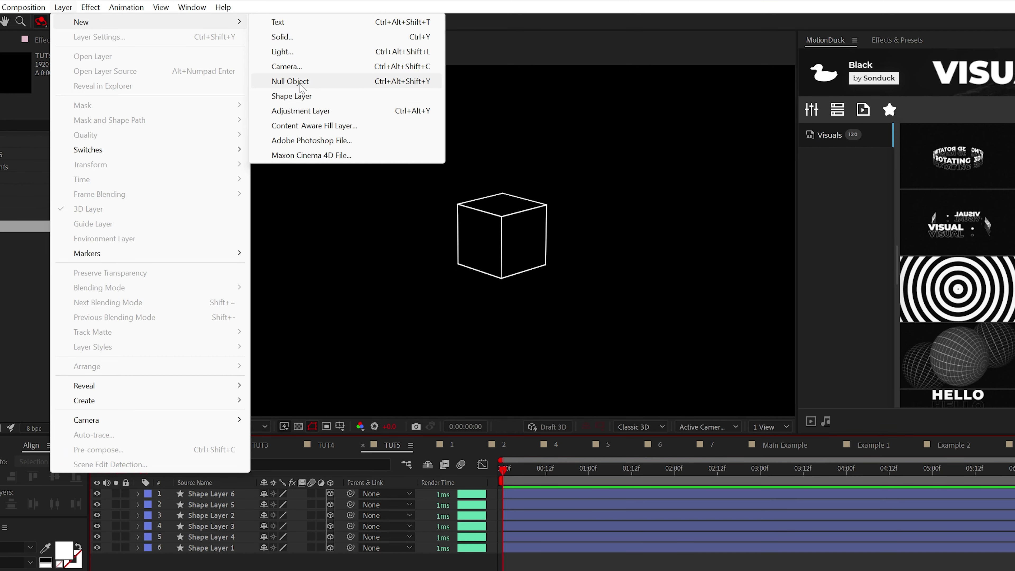
click(300, 81)
click(330, 442)
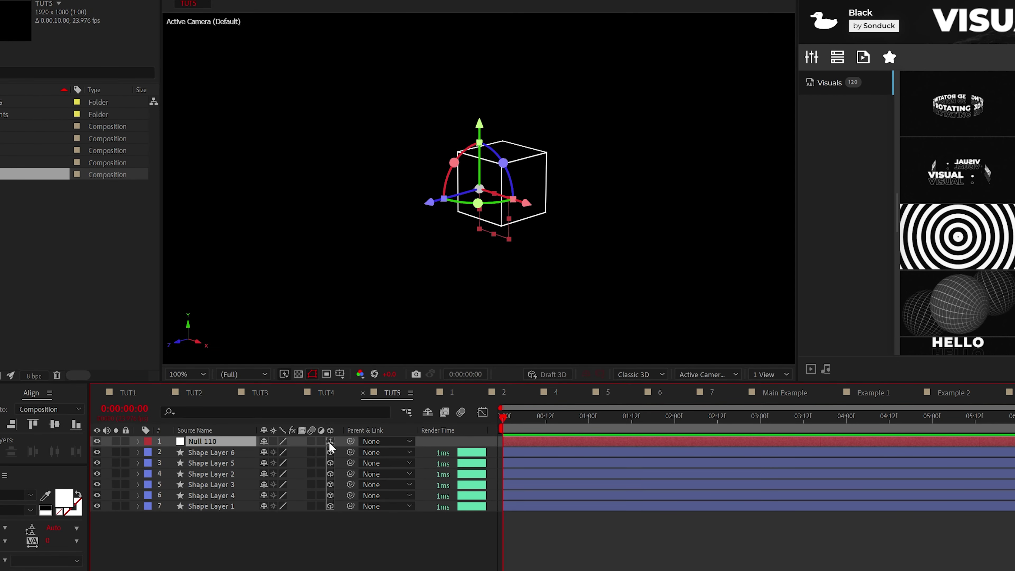
key(a)
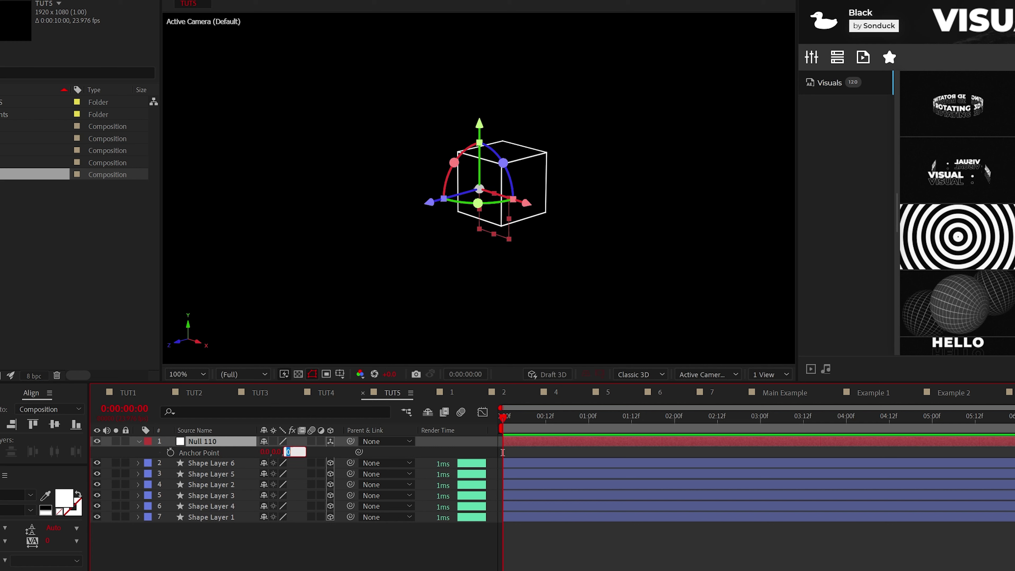
click(195, 562)
drag(194, 562, 211, 443)
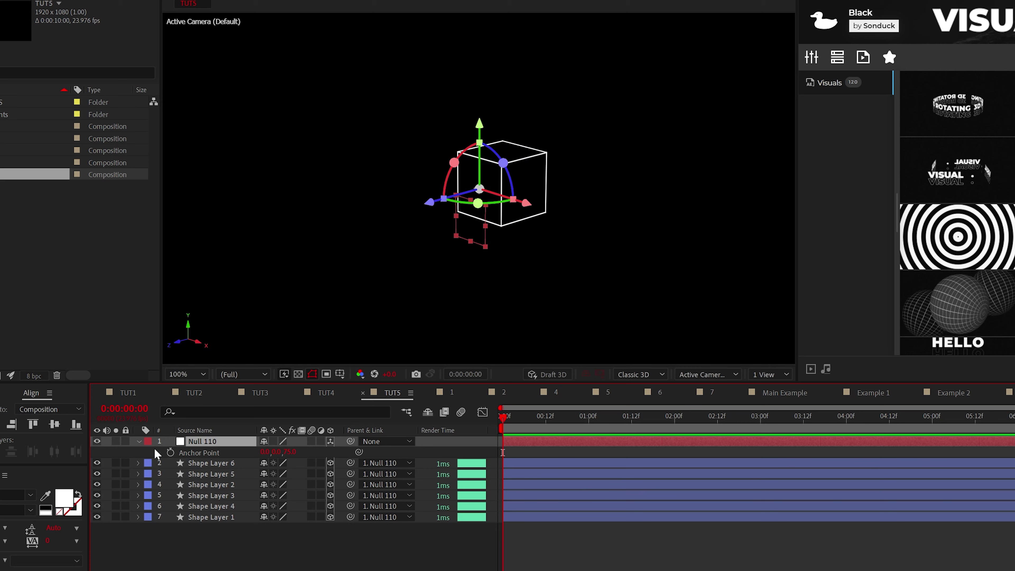
Step: Add the expression time*35 to the null's Y Rotation and enable an expression on its Z Rotation
click(138, 442)
alt+click(170, 517)
text(time*35)
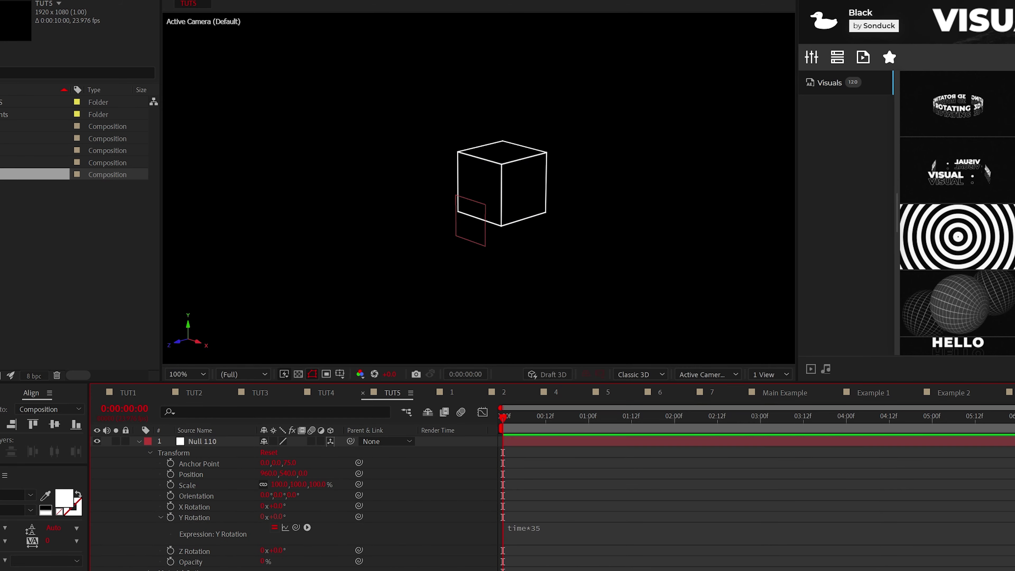
alt+click(170, 551)
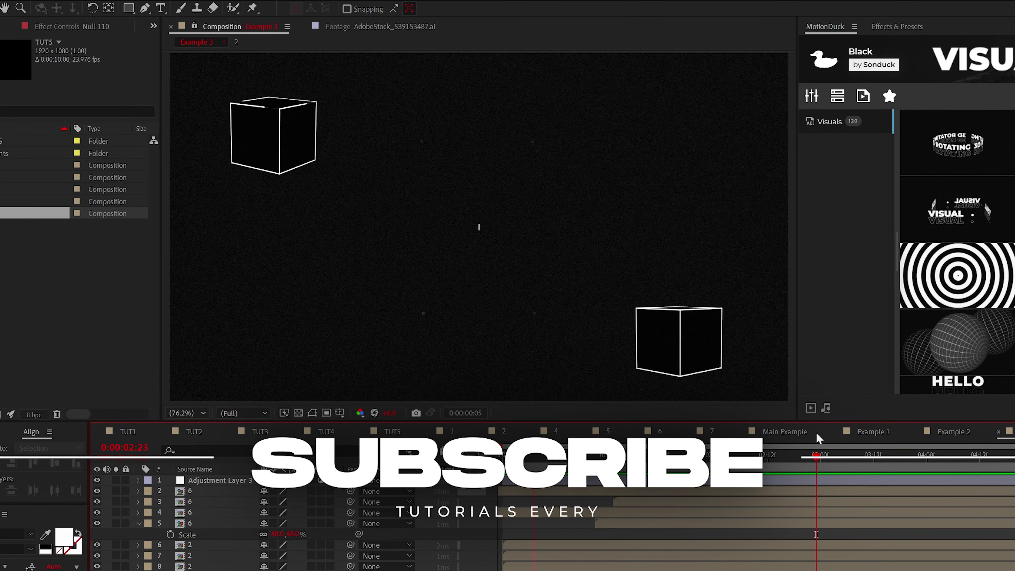
Step: Open the Main Example composition and play its preview
click(789, 432)
key(space)
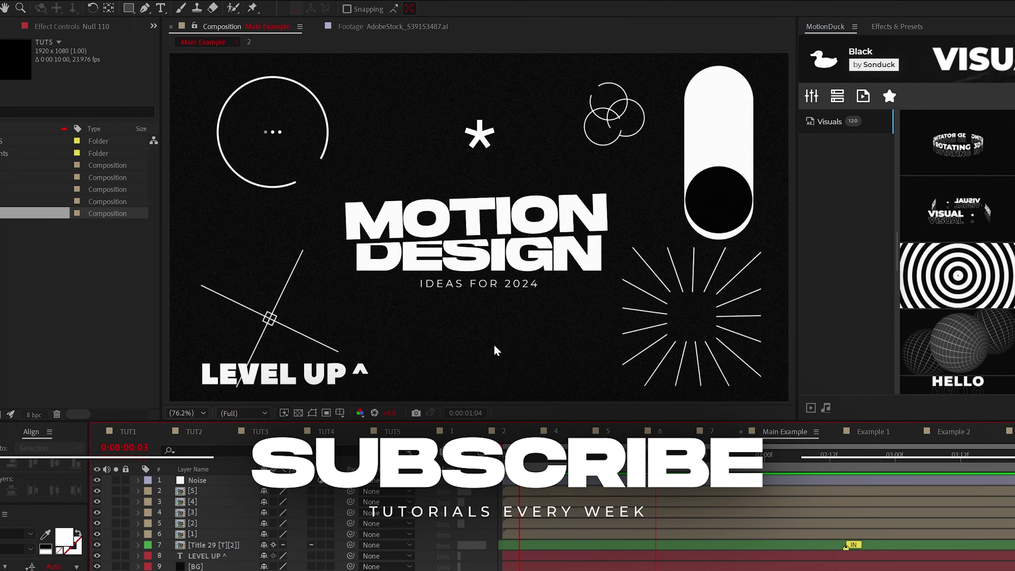